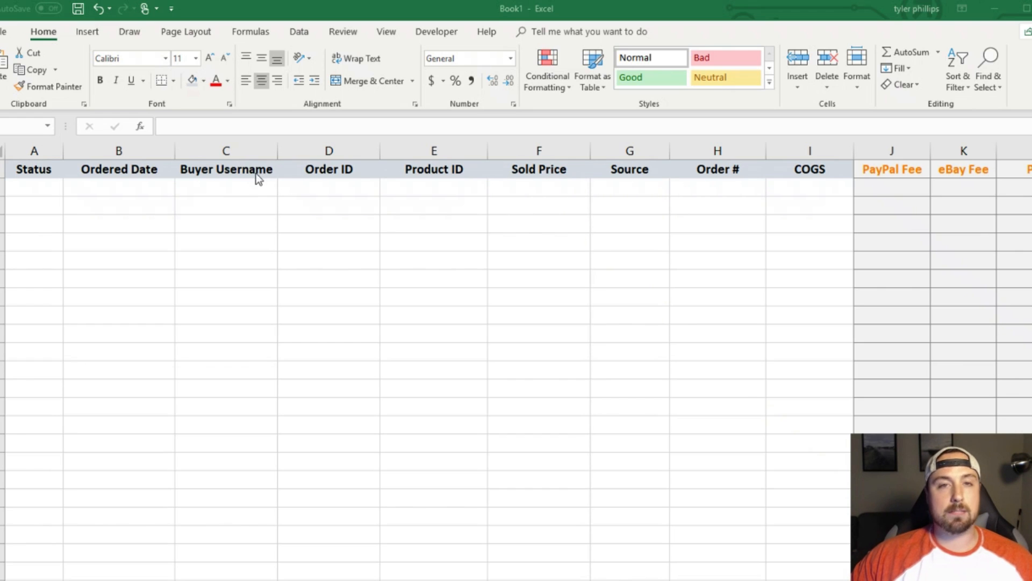
Set list validation on the first Status cell with the source Ordered, Shipped, Delivered, Return In Progress, Returned
click(47, 187)
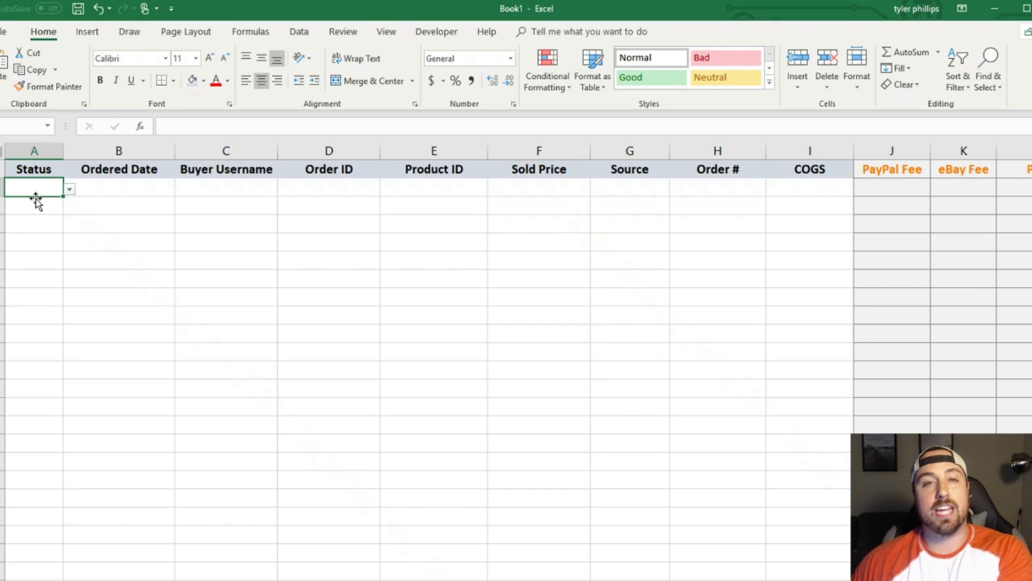
click(69, 190)
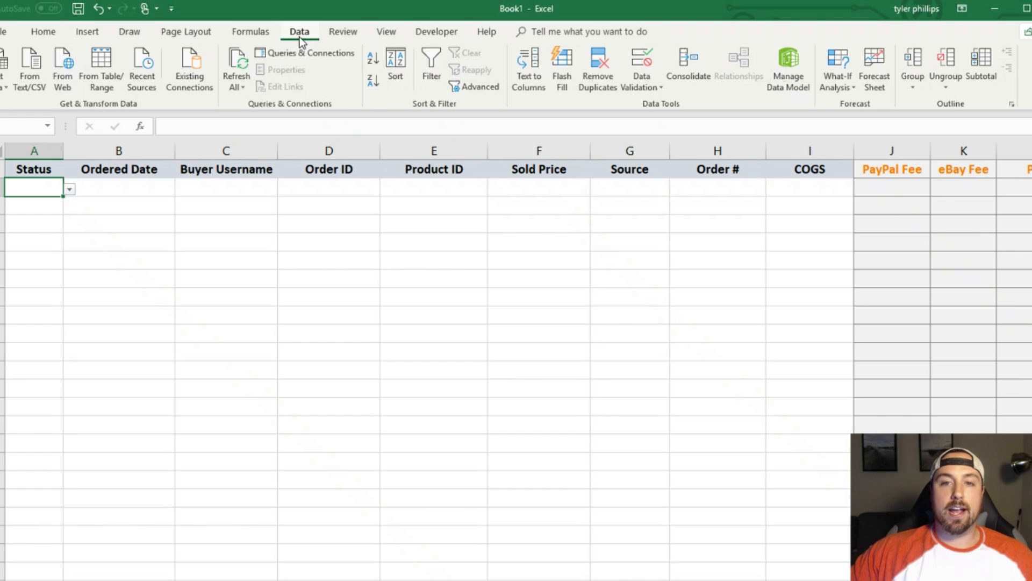
click(638, 85)
click(664, 106)
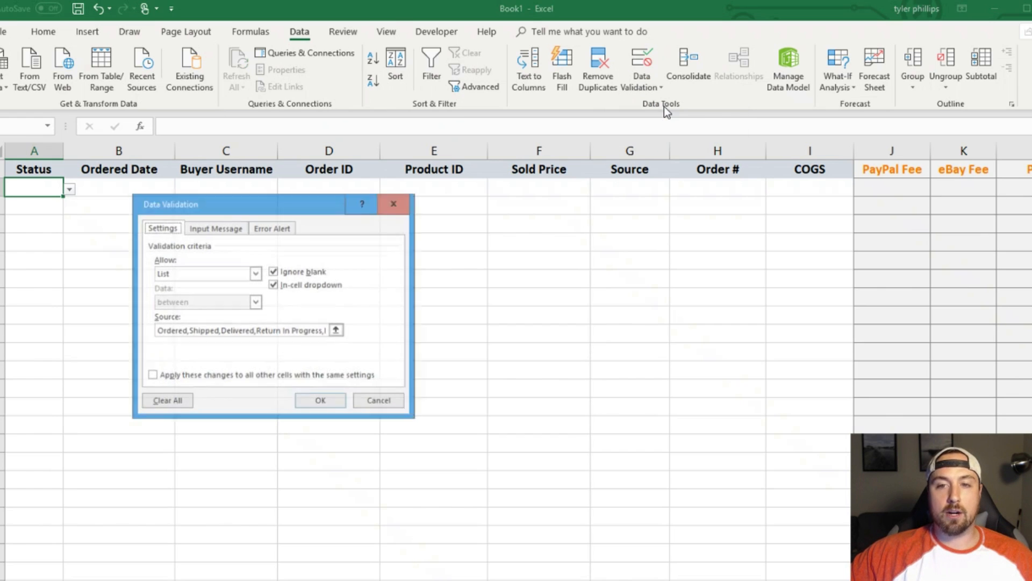
drag(258, 203, 377, 172)
click(329, 246)
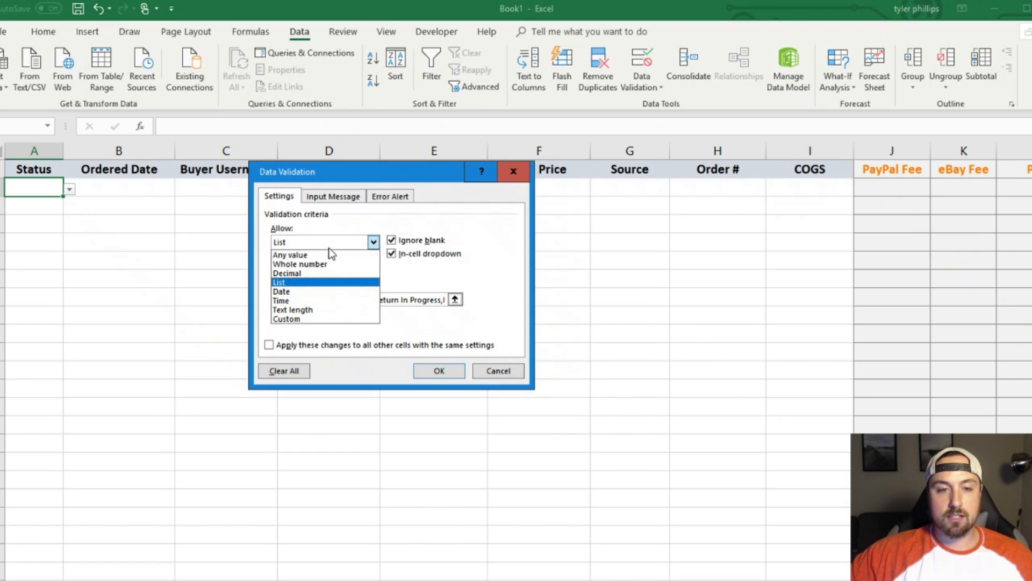
click(326, 283)
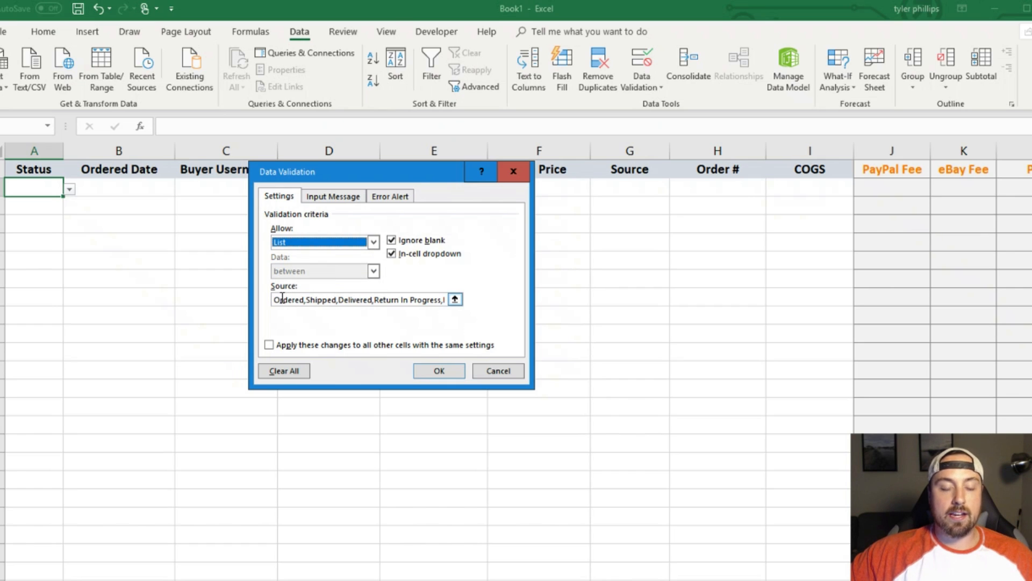
mouse_move(276, 299)
mouse_down()
mouse_move(421, 294)
mouse_move(471, 304)
mouse_move(275, 297)
mouse_up()
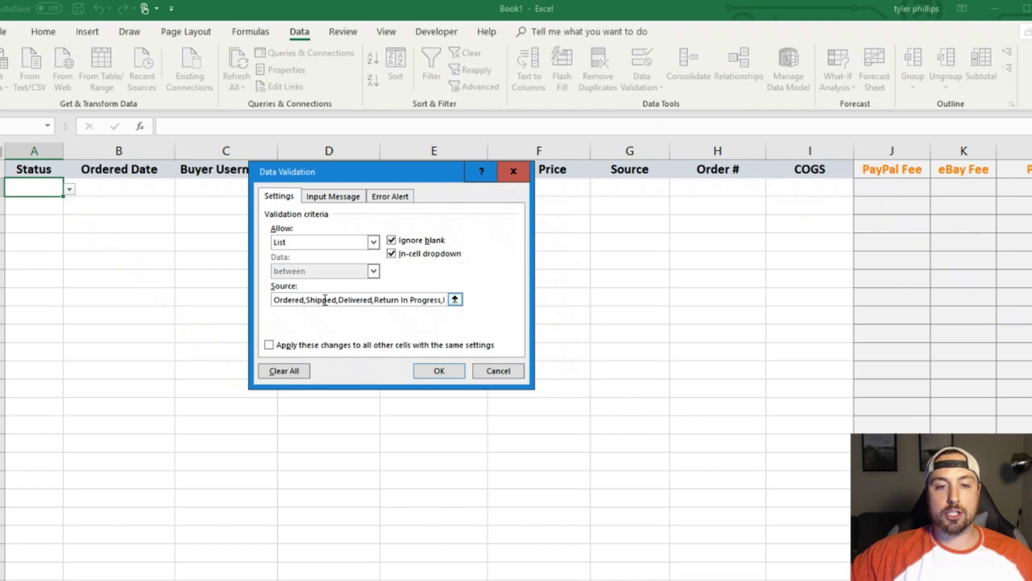
drag(391, 300, 468, 300)
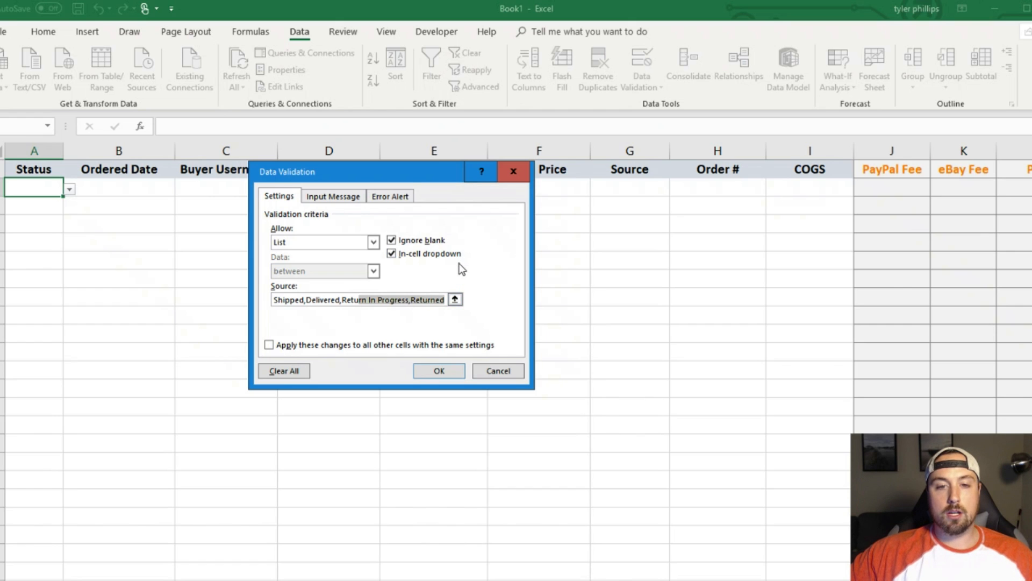
click(439, 370)
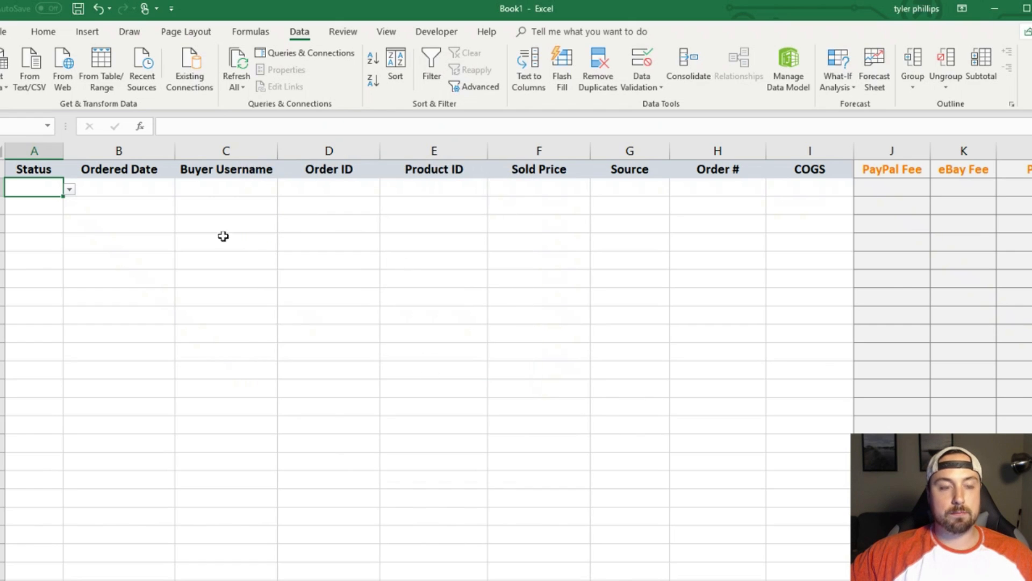
Copy the first Status cell's dropdown list down through the cells below it in column A
click(70, 189)
click(51, 186)
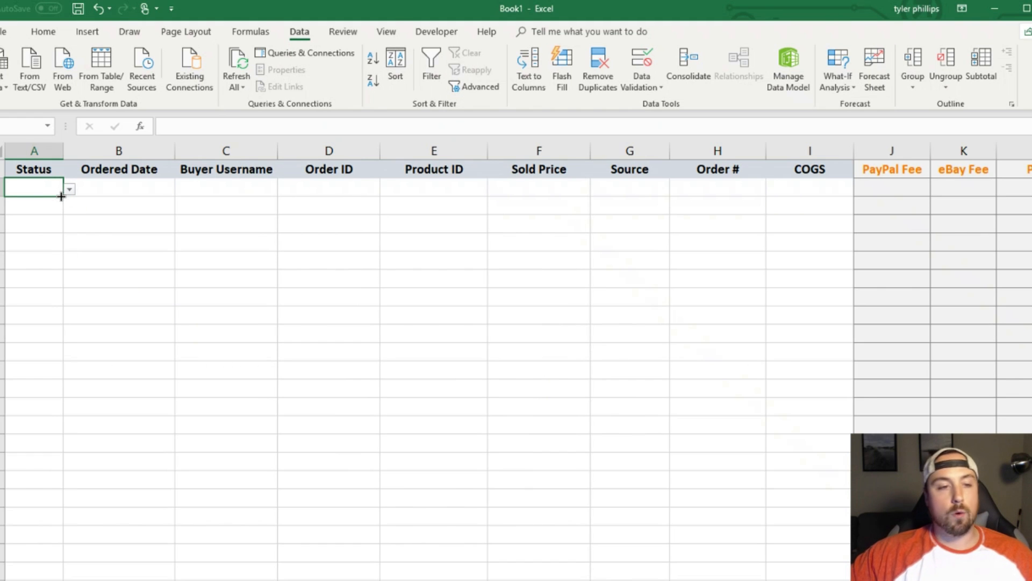
mouse_move(61, 197)
mouse_down()
mouse_move(69, 293)
mouse_move(52, 578)
mouse_move(51, 500)
mouse_up()
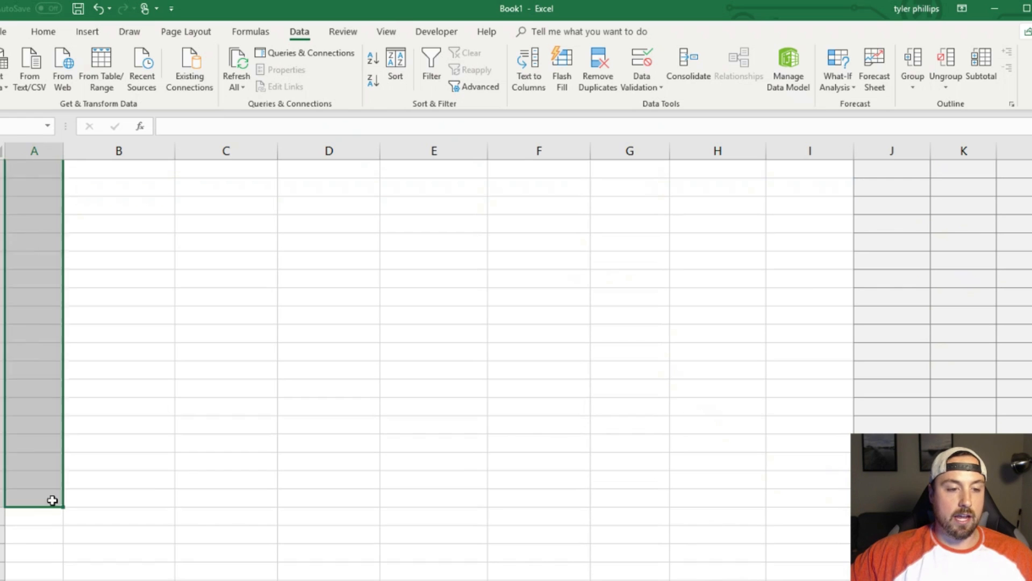
scroll(50, 264, up, 10)
Check several cells further down the Status column for the copied dropdown list
click(51, 210)
click(51, 221)
click(52, 238)
click(54, 261)
click(50, 279)
click(48, 297)
click(47, 316)
click(47, 335)
click(35, 366)
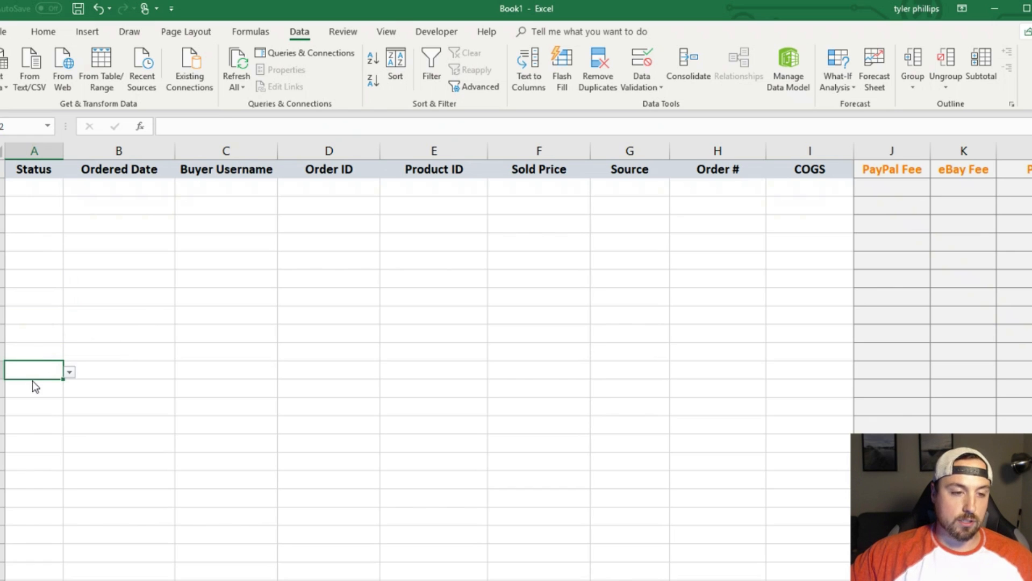
click(75, 371)
click(60, 371)
click(69, 372)
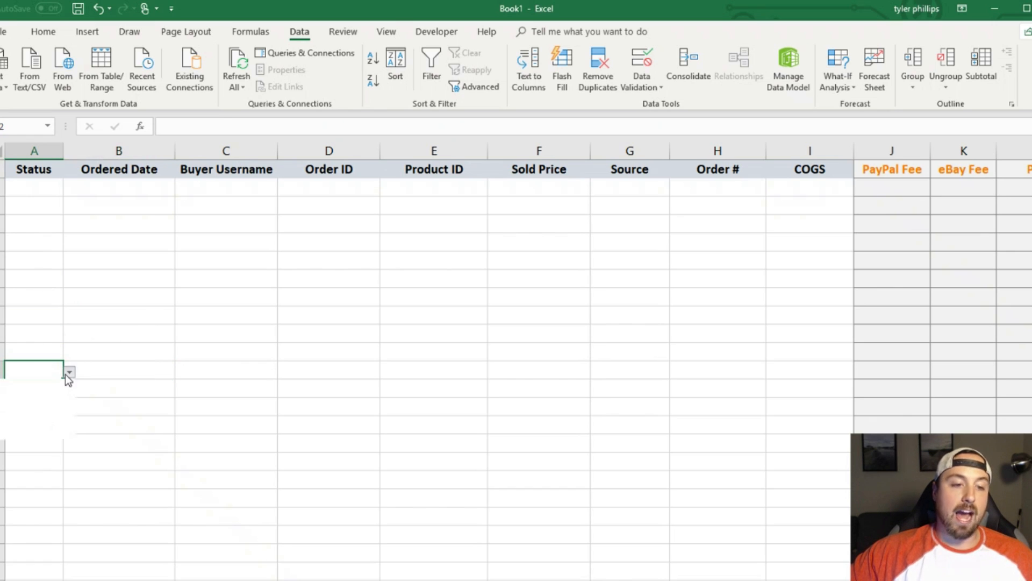
Review the Ordered Date, Buyer Username, Order ID, Product ID and Sold Price columns and the available Find & Select options
click(19, 190)
click(118, 172)
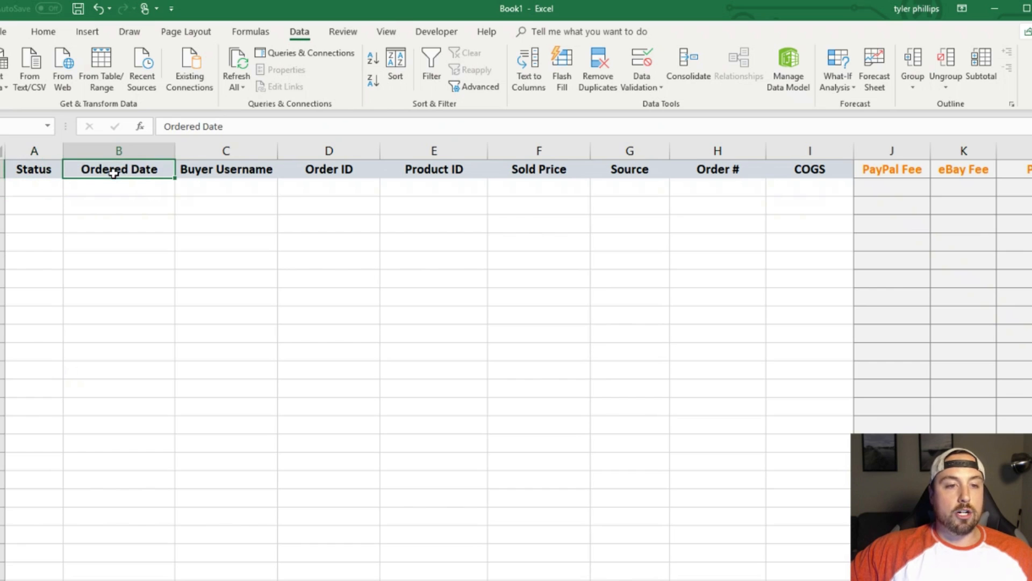
click(223, 169)
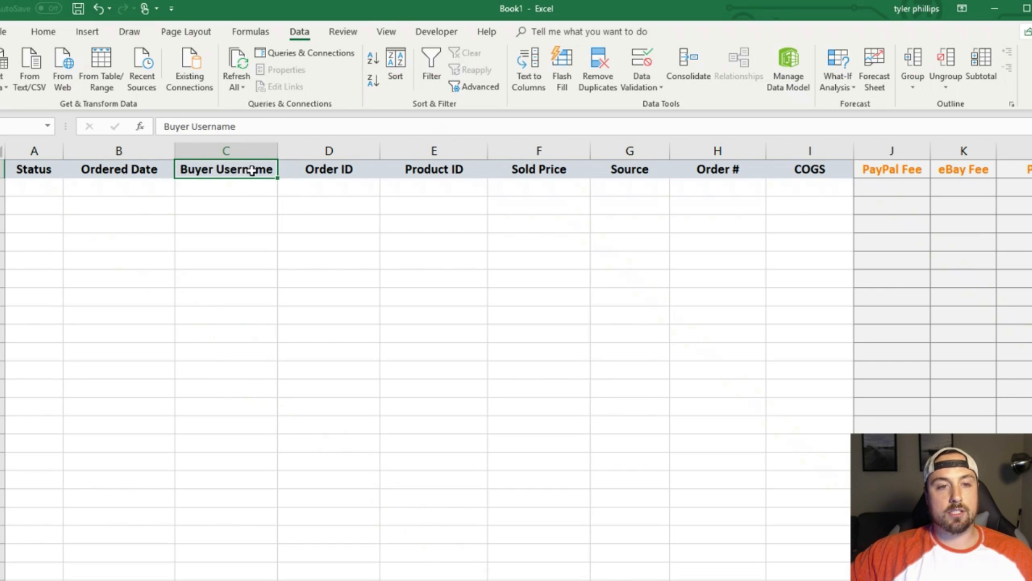
click(224, 187)
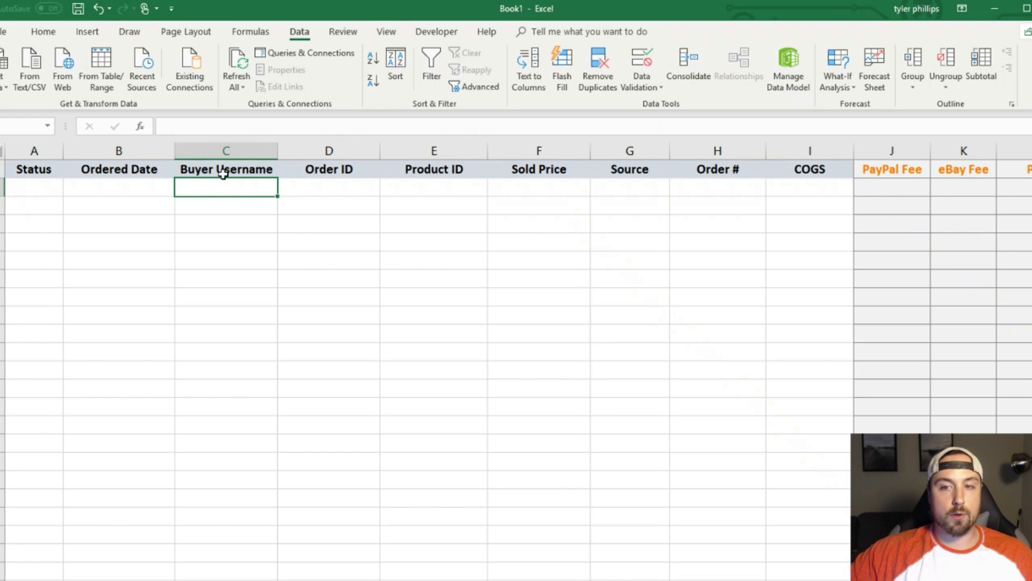
click(42, 32)
click(988, 76)
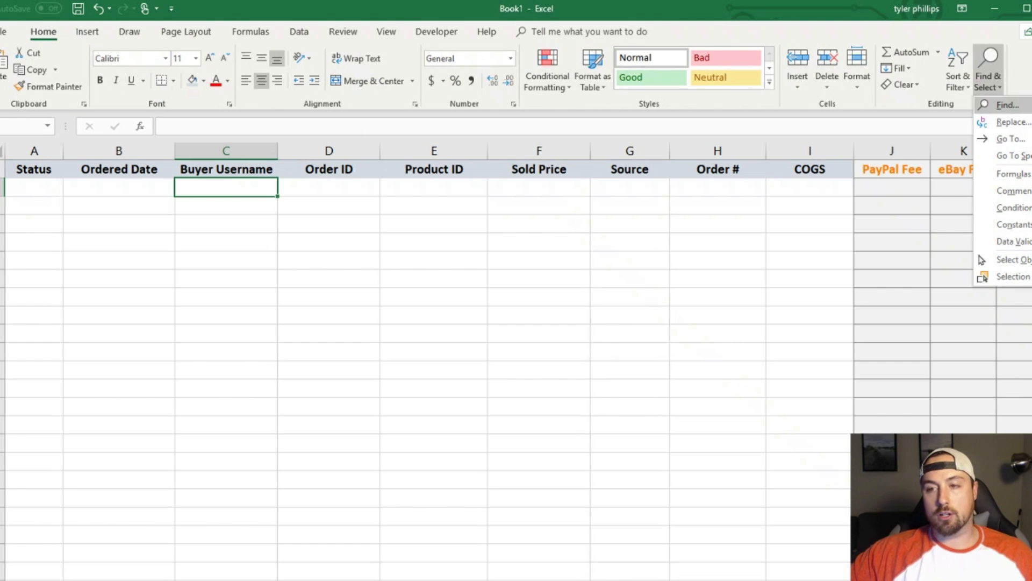
click(301, 188)
click(325, 191)
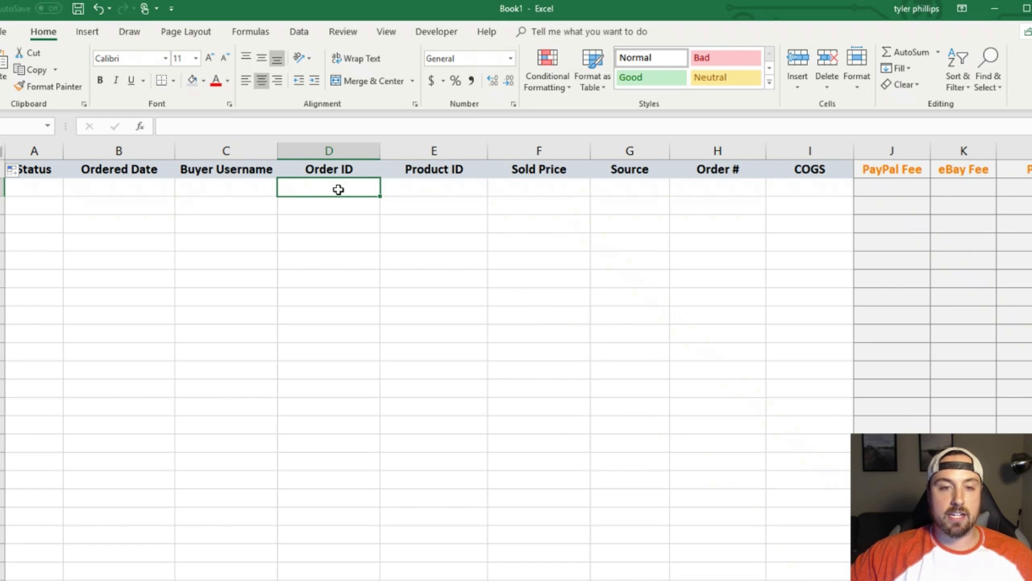
key(Tab)
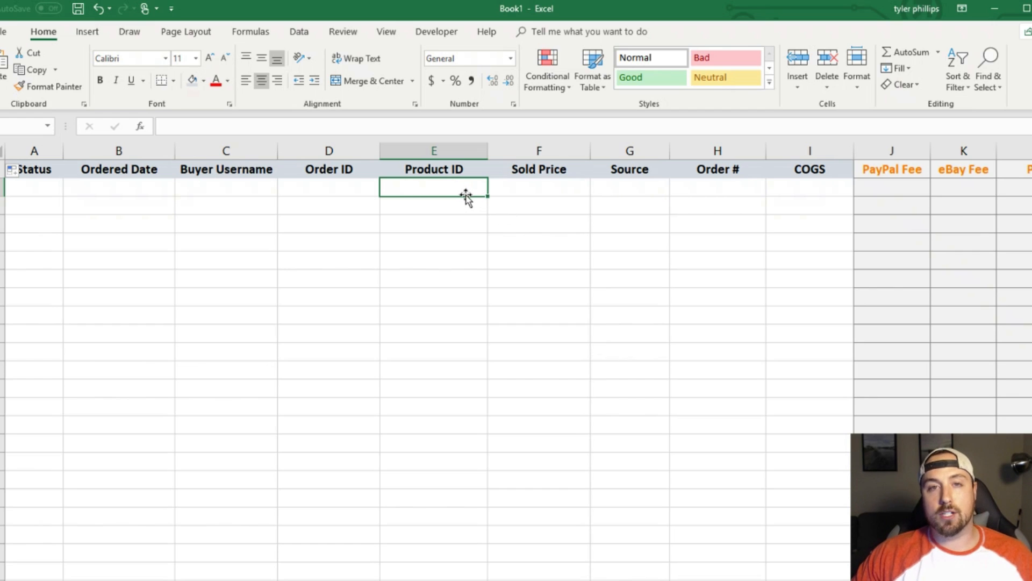
key(Up)
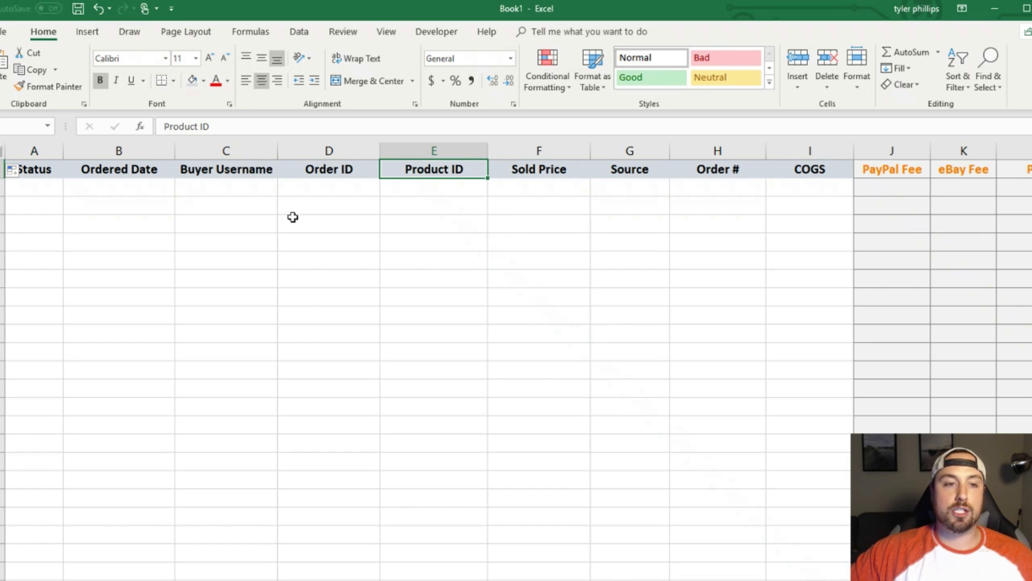
click(529, 205)
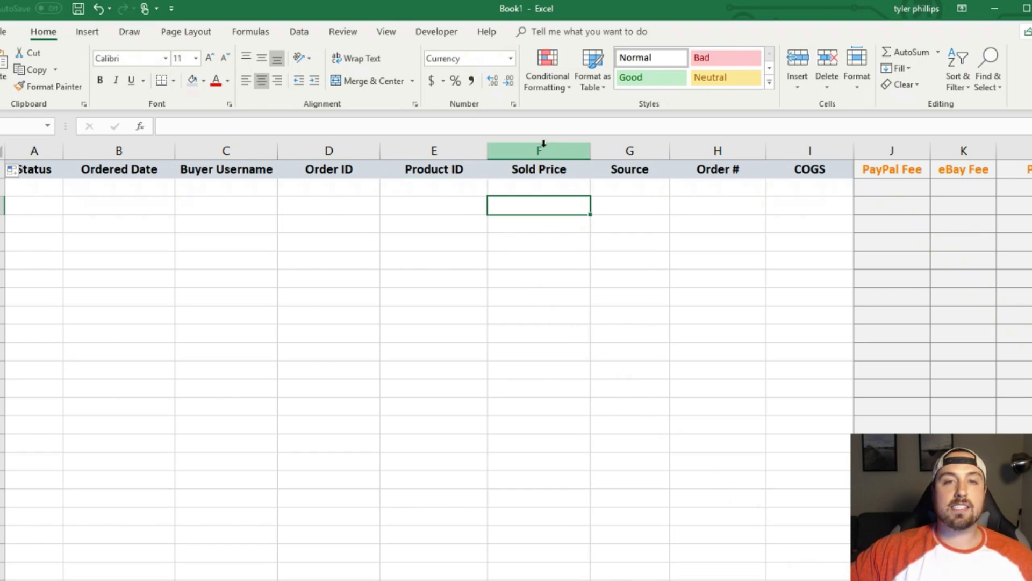
click(530, 194)
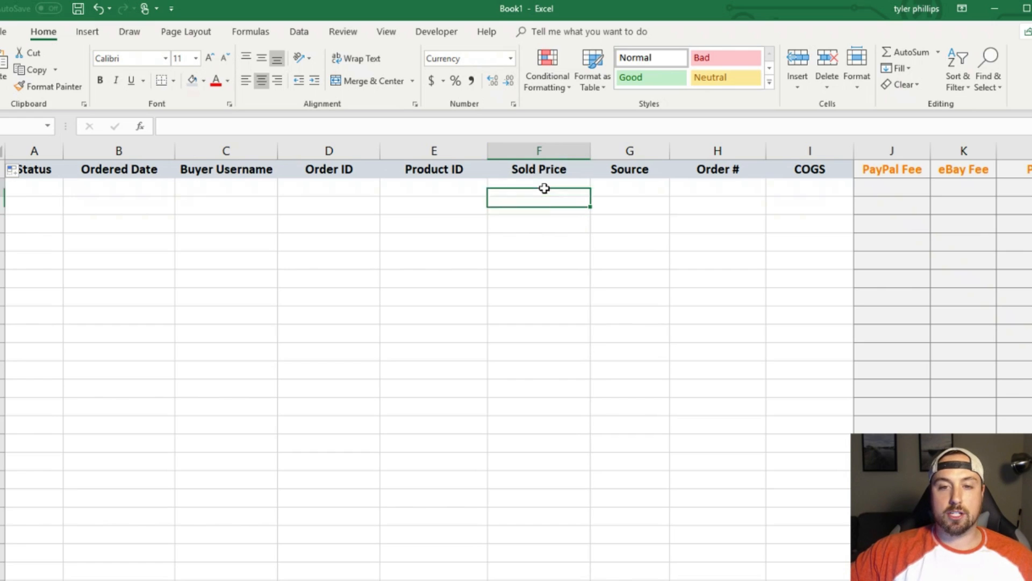
Widen the Source column slightly
click(645, 192)
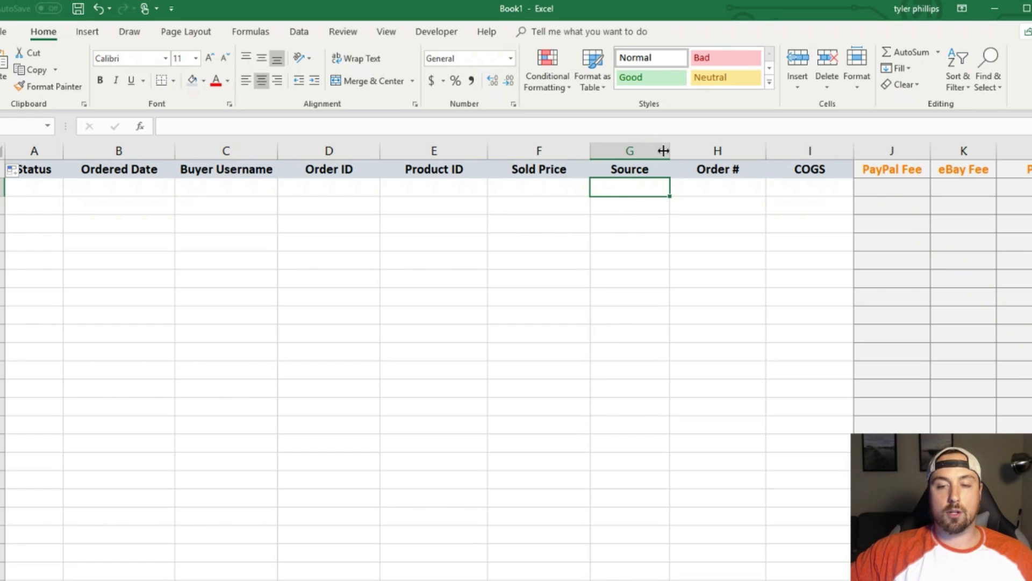
drag(672, 152, 678, 153)
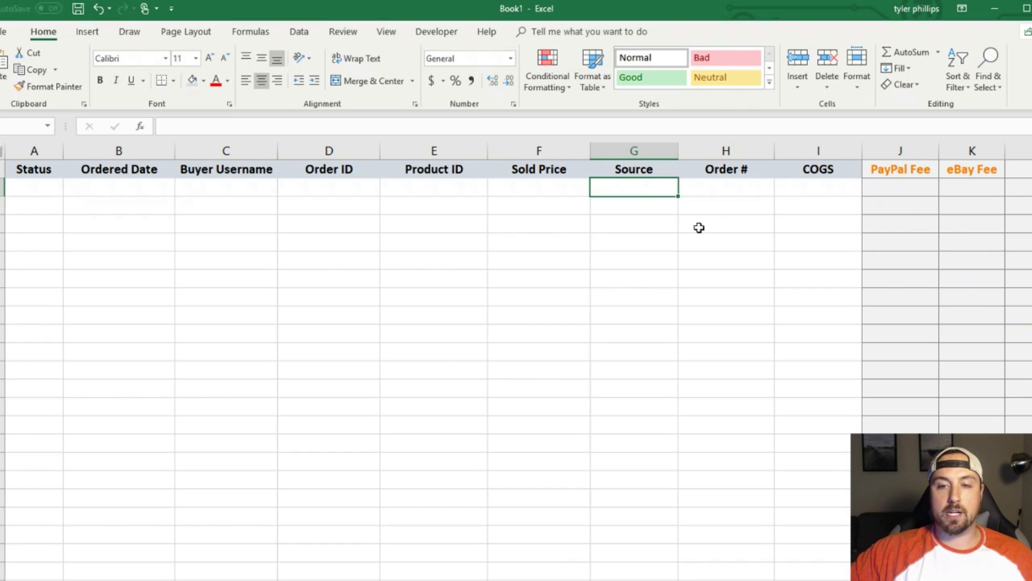
Review the Order #, COGS, PayPal Fee, eBay Fee and Profit columns
click(719, 188)
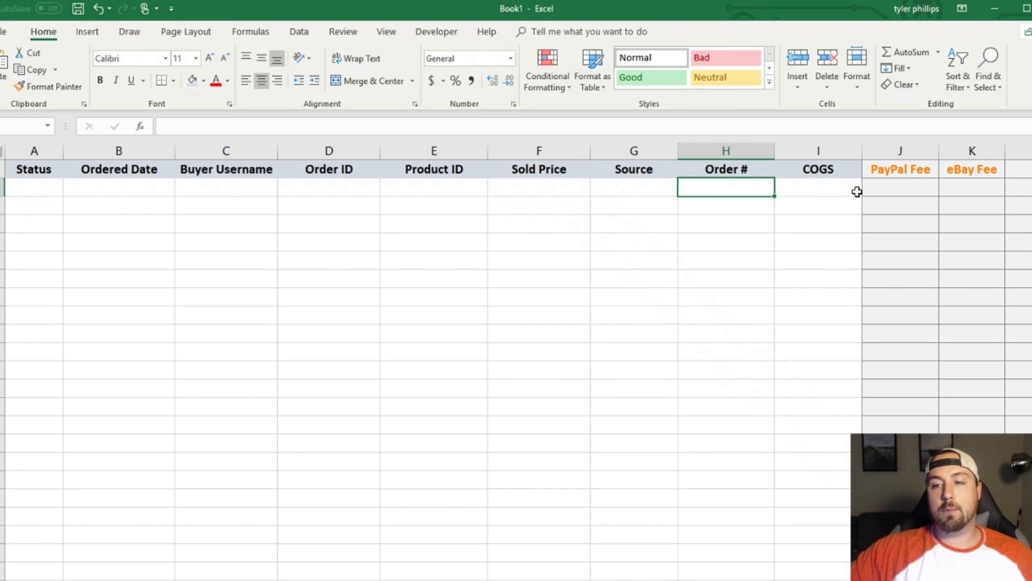
click(841, 191)
click(823, 147)
scroll(823, 207, right, 2)
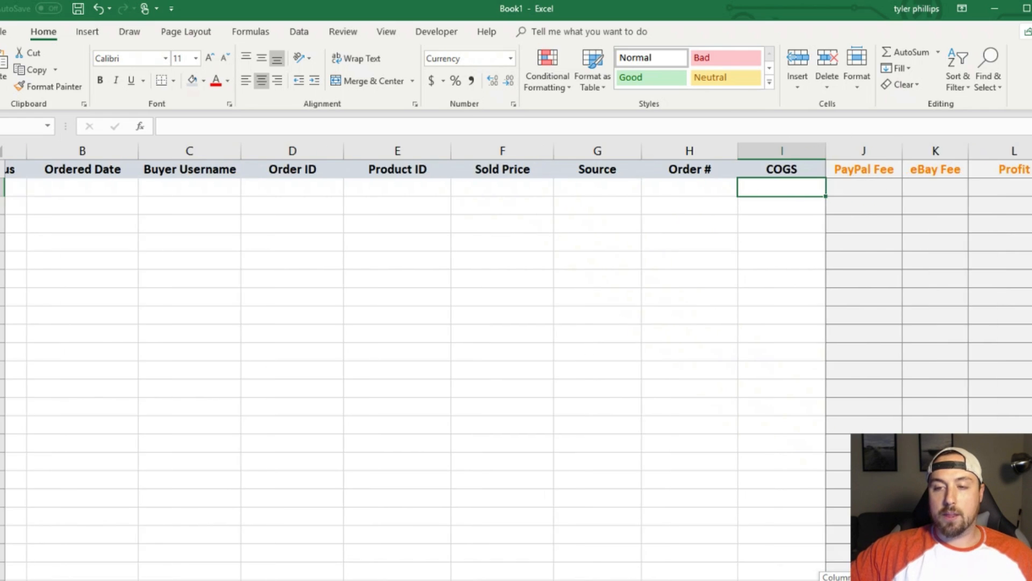
click(831, 192)
click(889, 189)
click(988, 185)
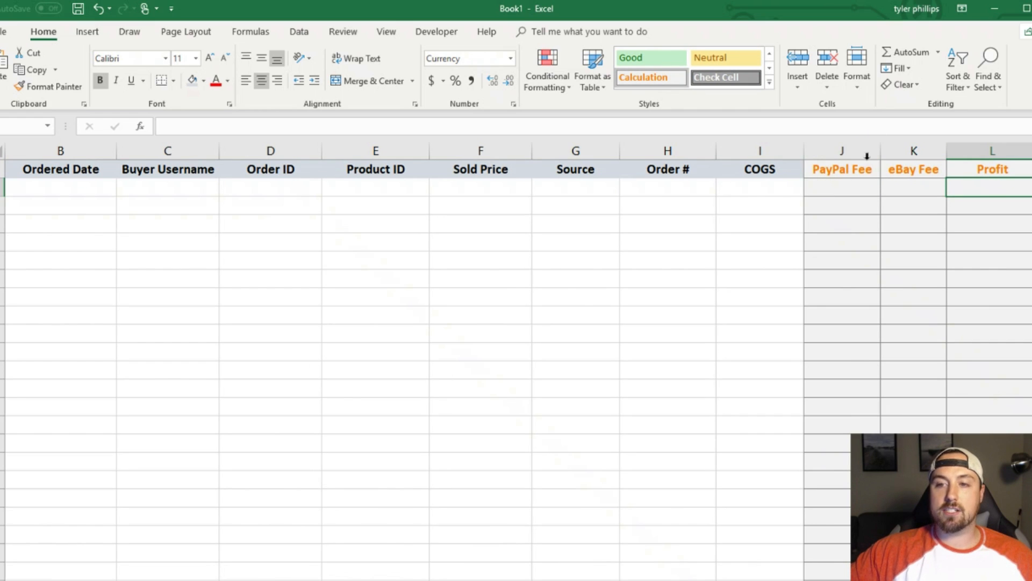
Apply the Calculation cell style to the entire PayPal Fee, eBay Fee and Profit columns
drag(854, 156, 977, 180)
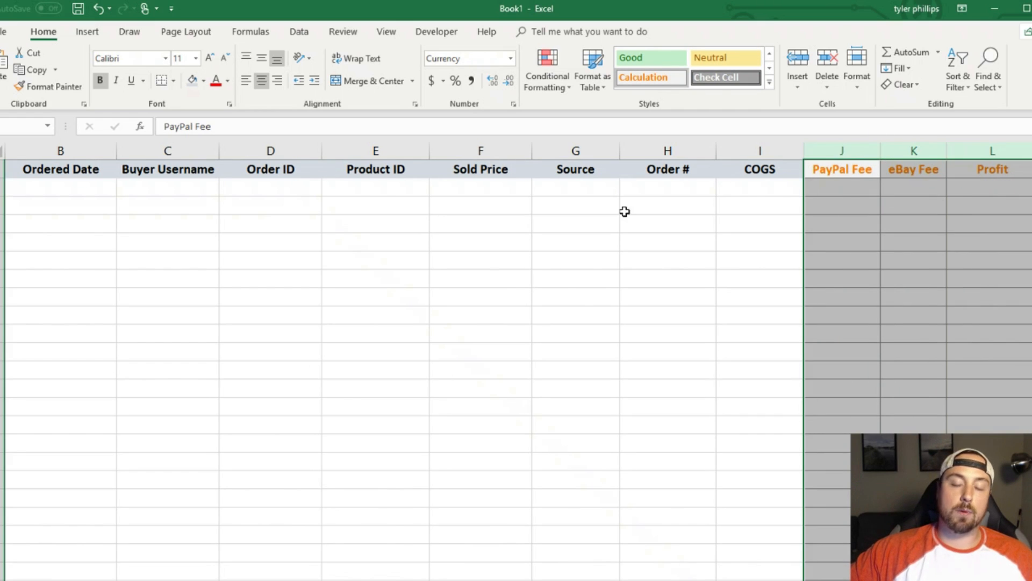
click(769, 83)
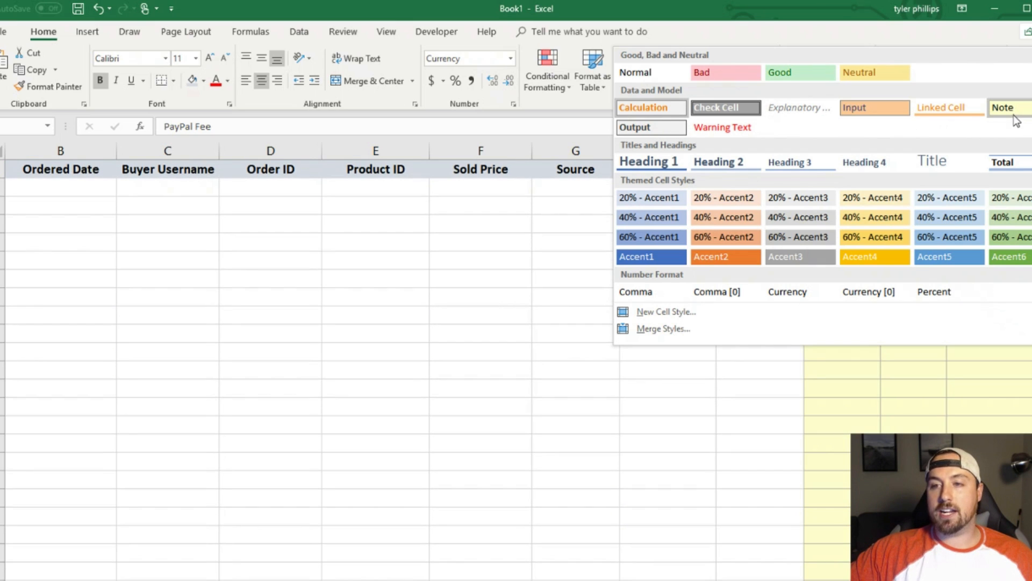
click(645, 108)
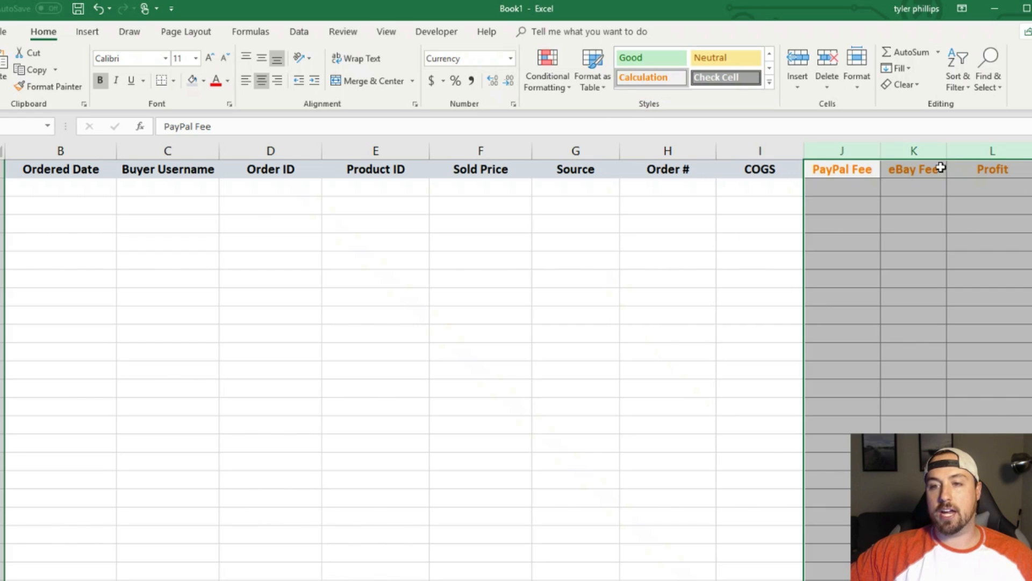
Start the first order row with the status Ordered and the ordered date 11/6/2018
scroll(516, 366, left, 1)
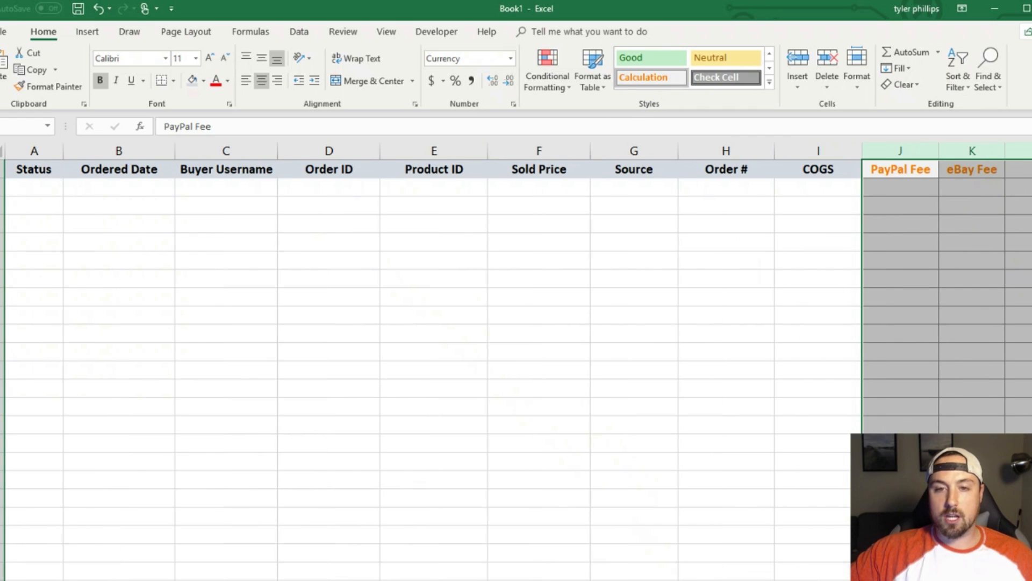
drag(36, 186, 816, 201)
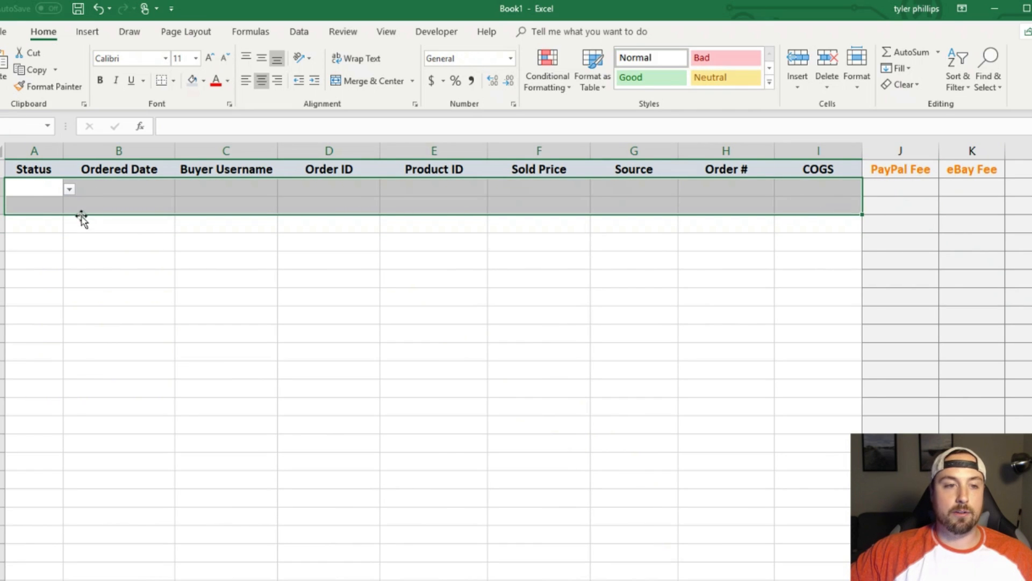
click(27, 191)
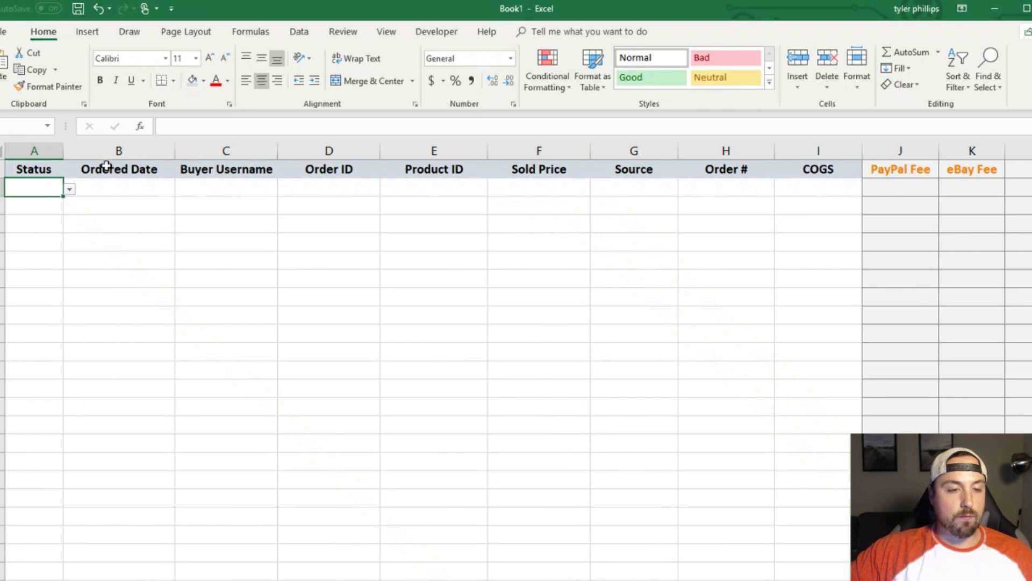
click(69, 191)
click(47, 208)
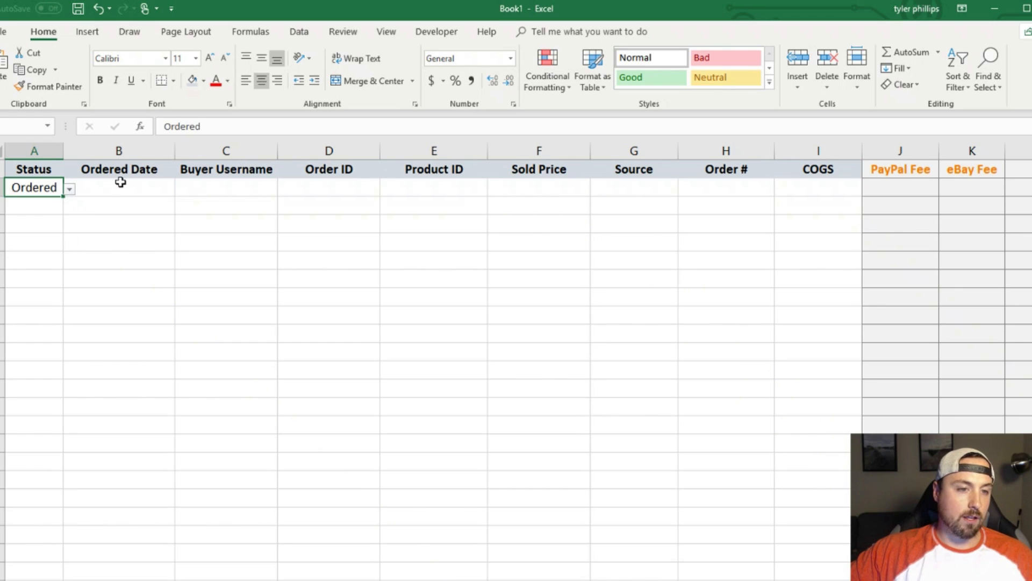
click(120, 183)
text(11/6/2018)
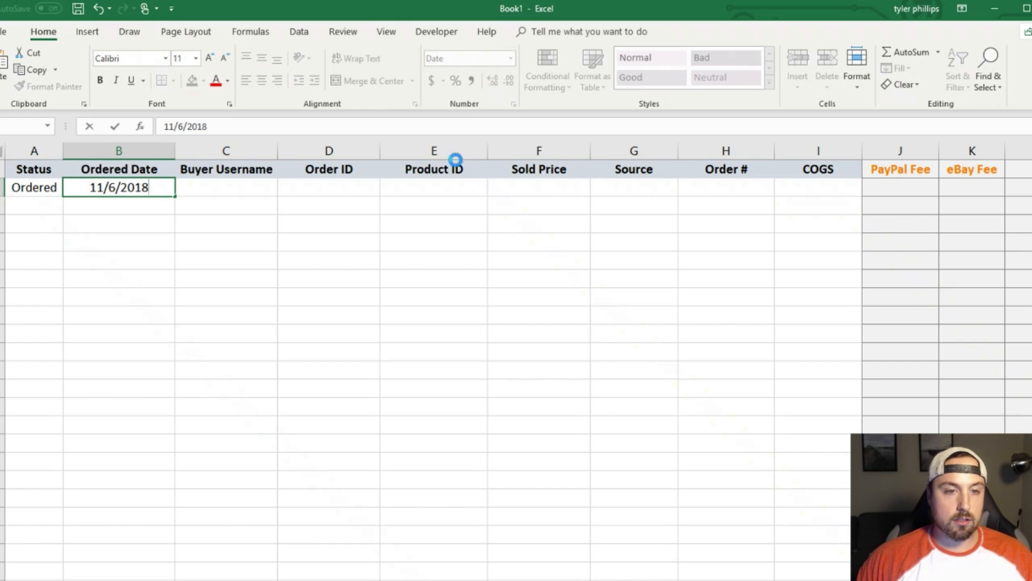
key(Tab)
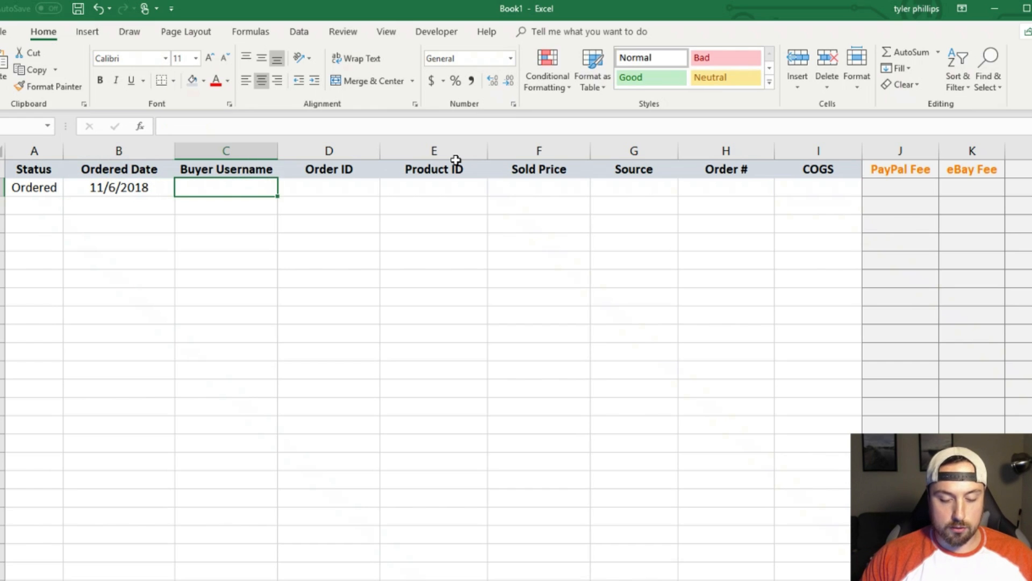
Enter the buyer username ebayUser, a sample order ID and the product ID 123456 in the first order row
text(ebayUser)
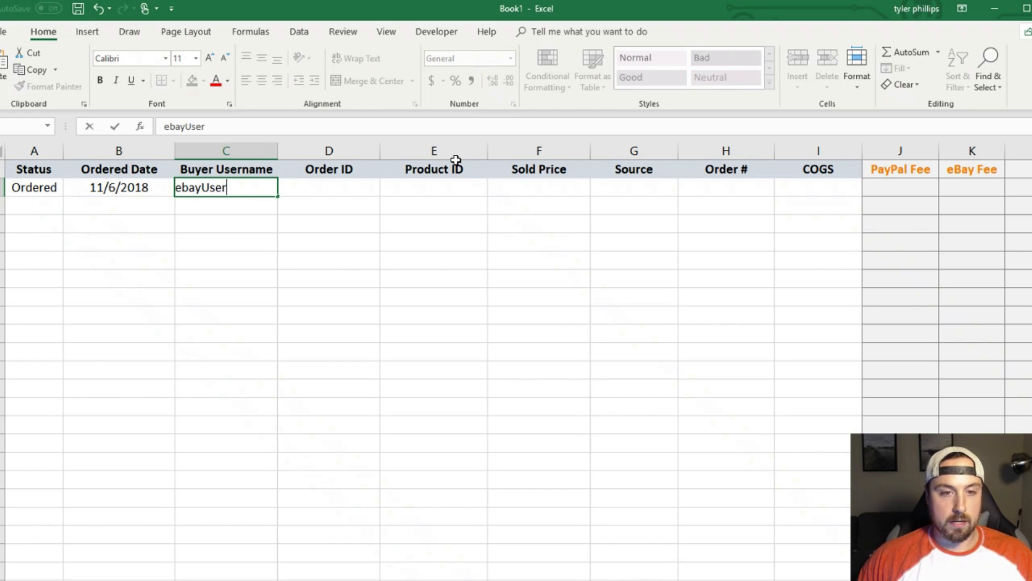
key(Tab)
text(12345)
key(Tab)
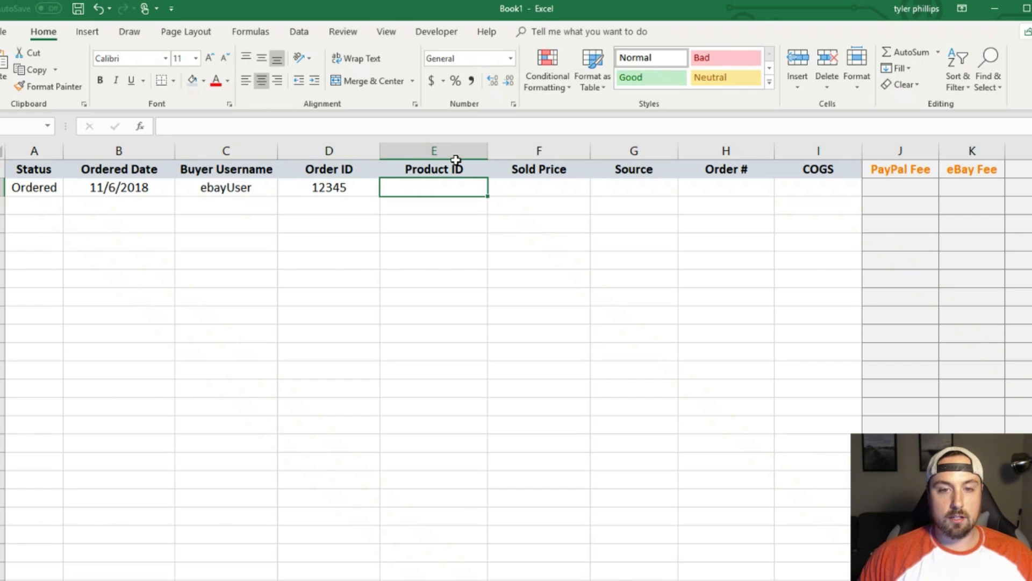
text(123456)
key(Tab)
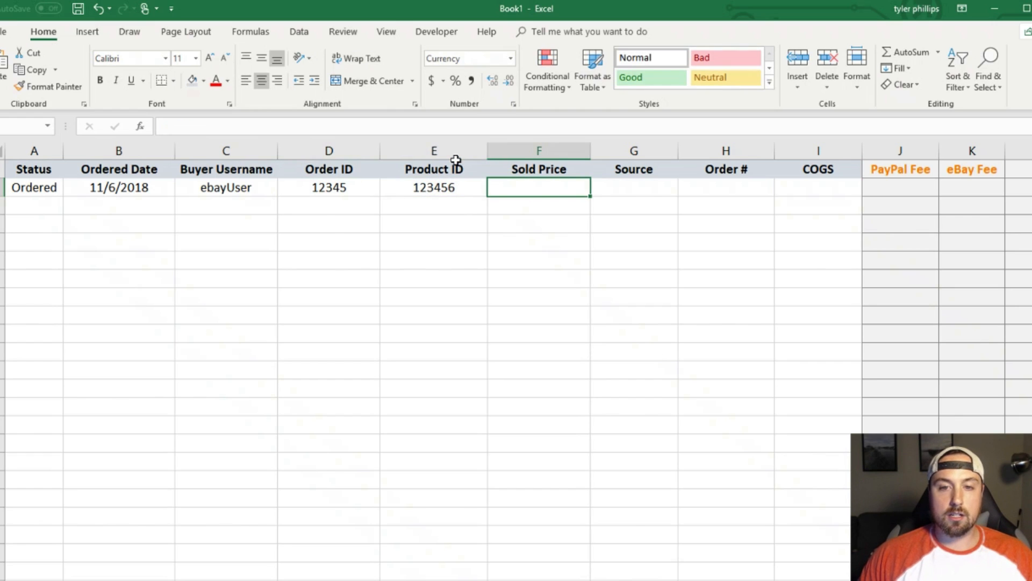
Enter a sold price of $75 and the source Walmart for the sample order
text($)
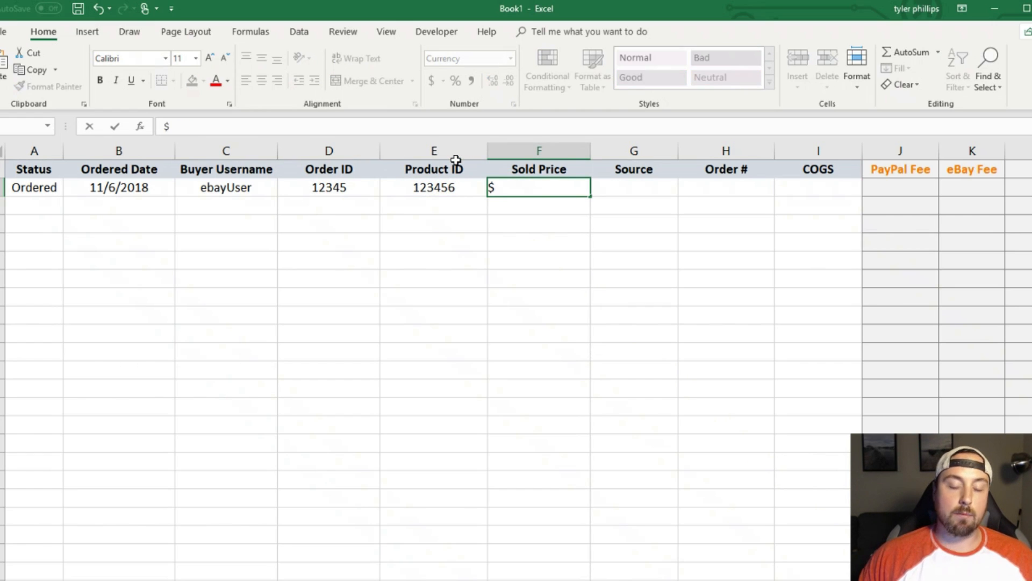
text(75)
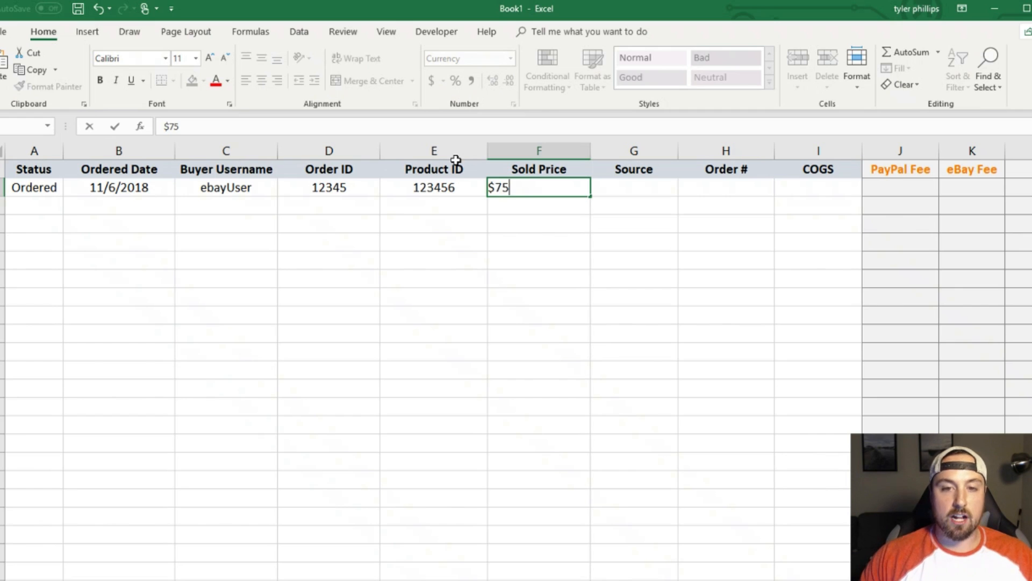
key(Tab)
key(Left)
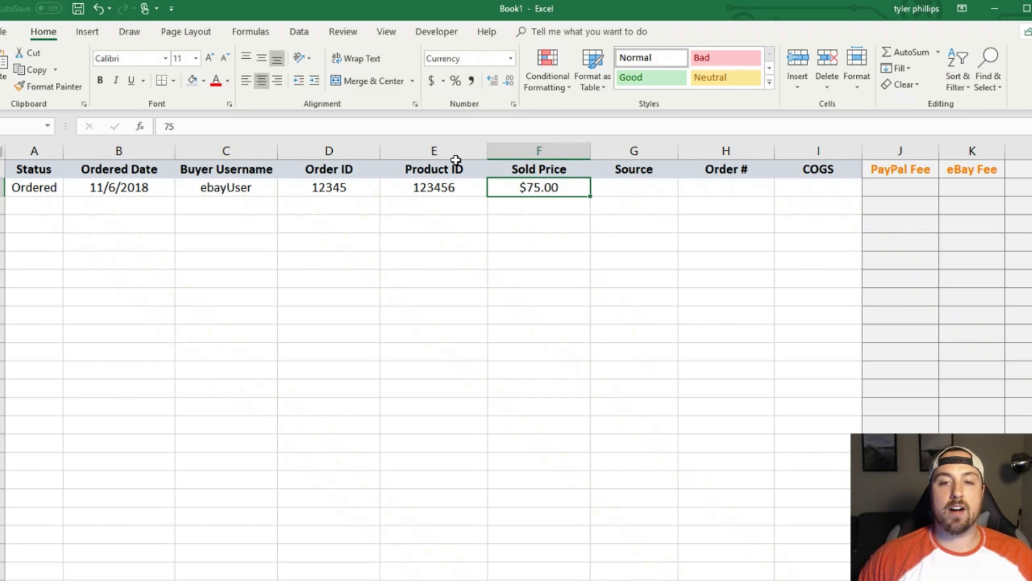
key(Right)
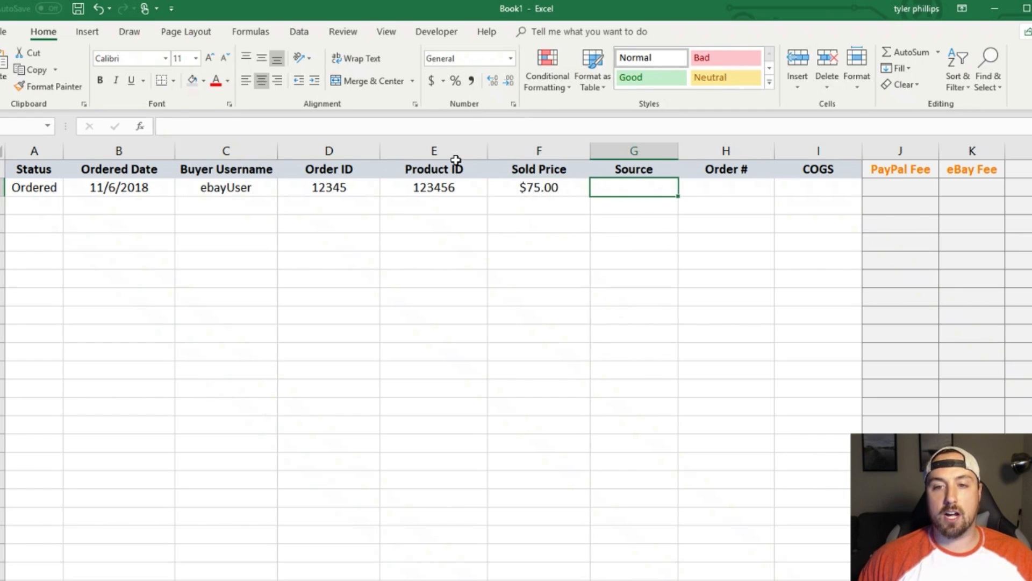
text(Walmart)
key(ctrl+Return)
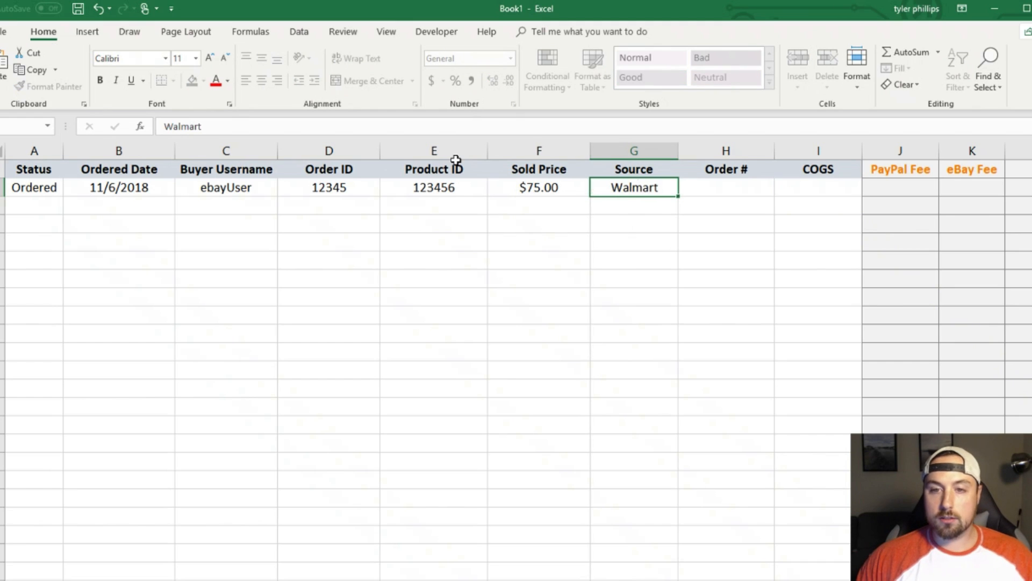
Fill in the sample order's source order number and a COGS of $50
key(Right)
text(1234)
key(Tab)
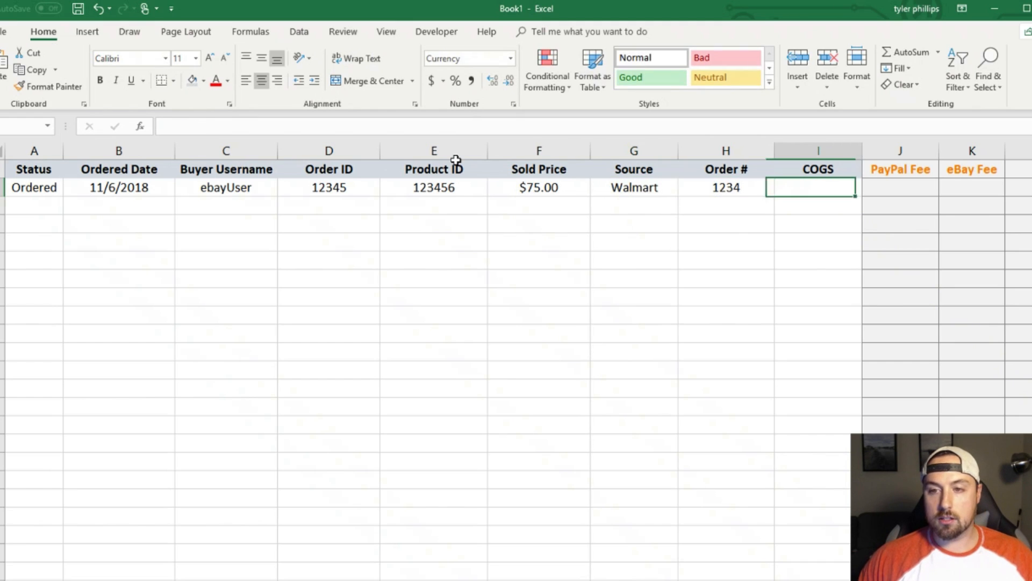
text($50)
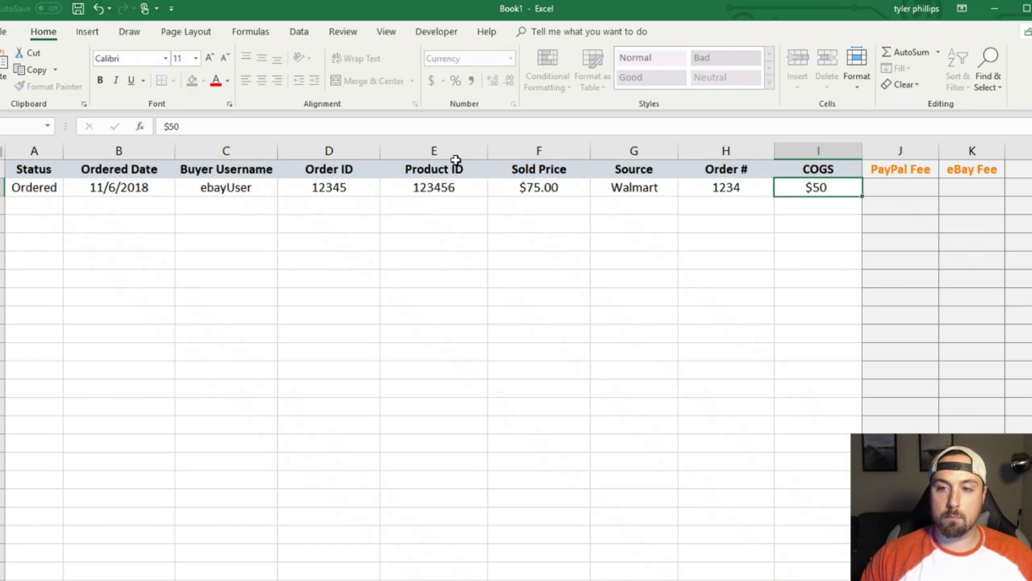
key(Return)
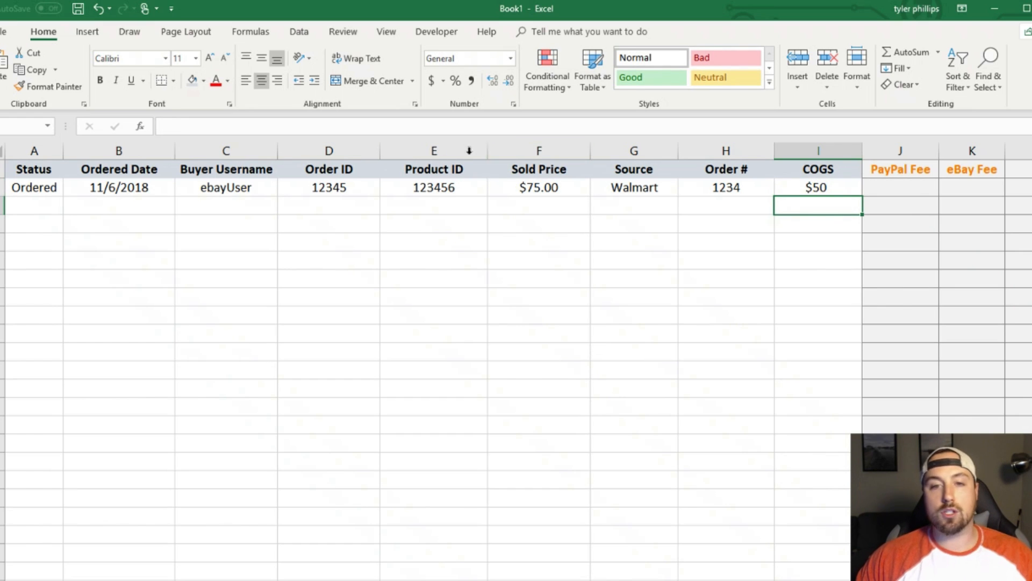
Widen the PayPal Fee and eBay Fee columns slightly
click(882, 188)
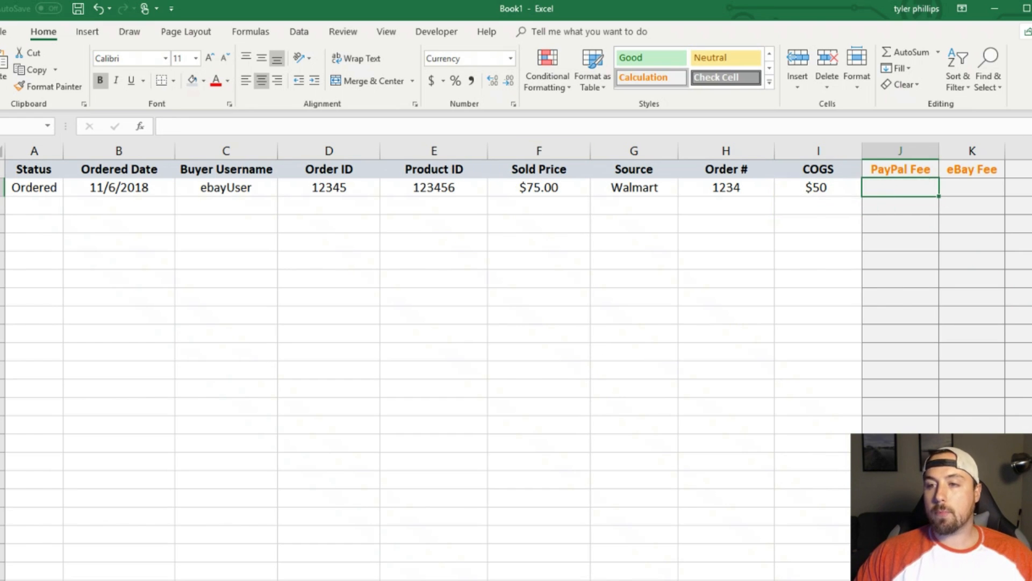
drag(675, 579, 693, 579)
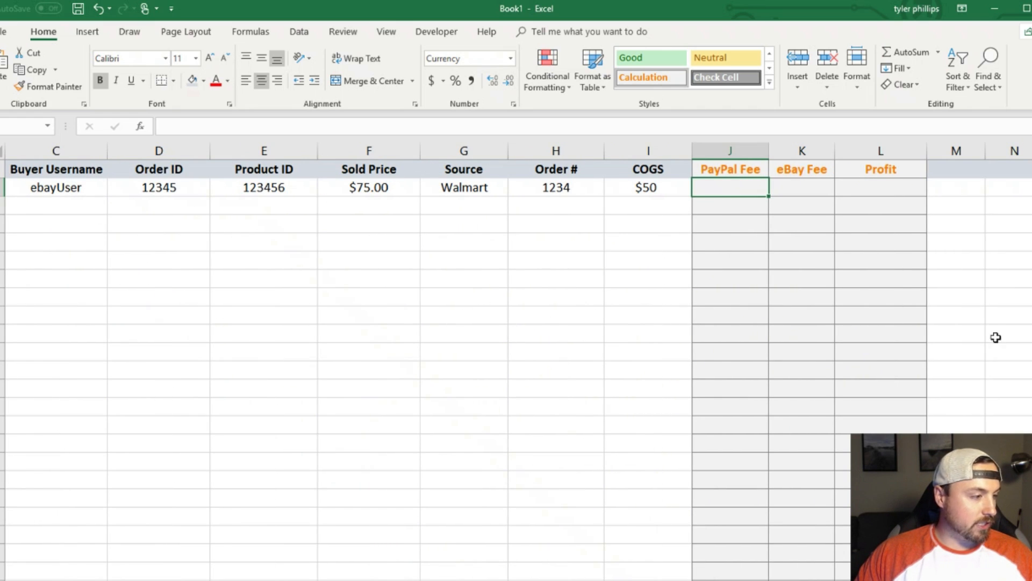
drag(771, 154, 785, 156)
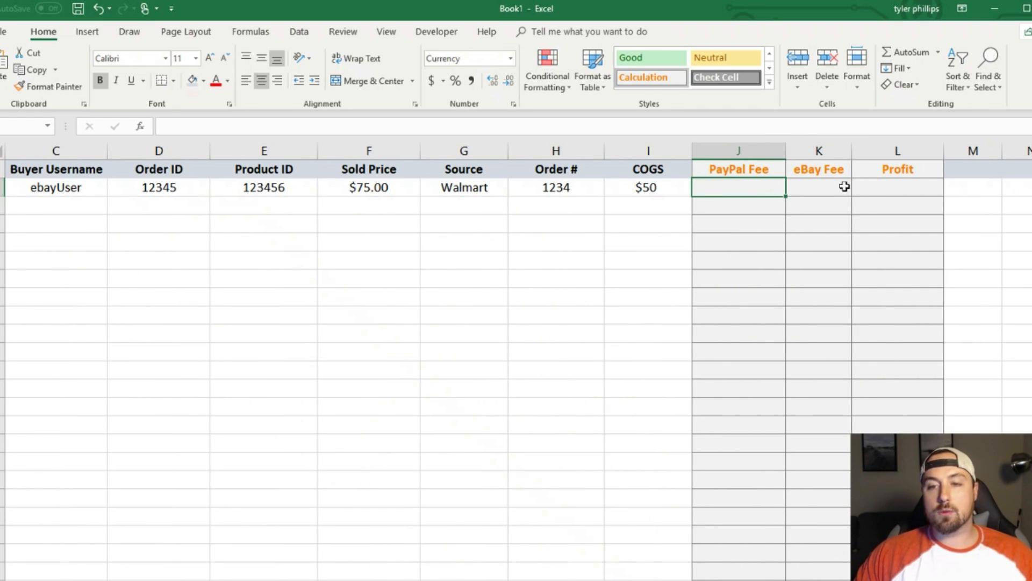
drag(851, 151, 870, 154)
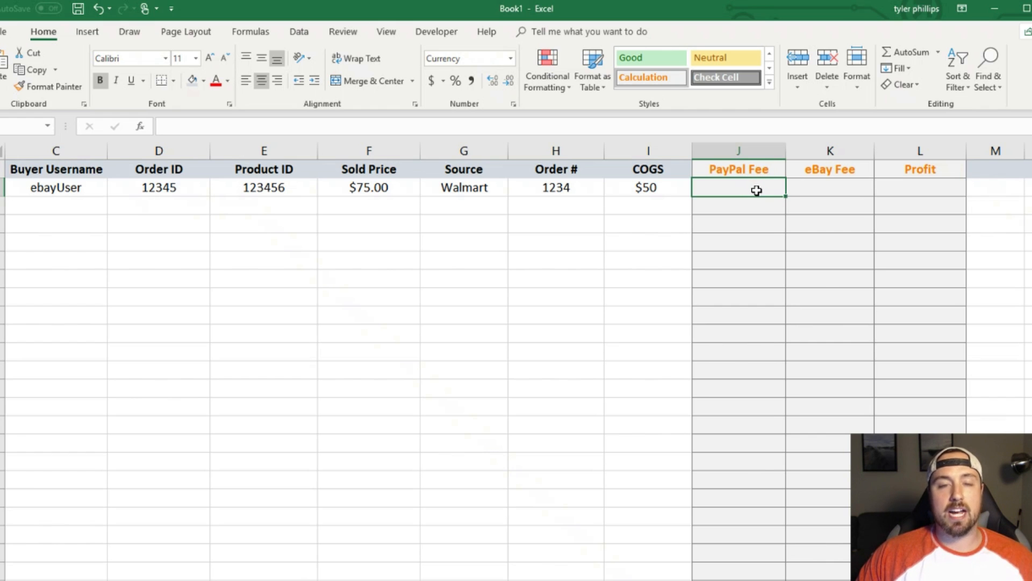
Calculate the order's PayPal fee in J2 as 2.9% of the sold price plus 0.30, using +(2.9%*F2)+.30
scroll(756, 191, left, 4)
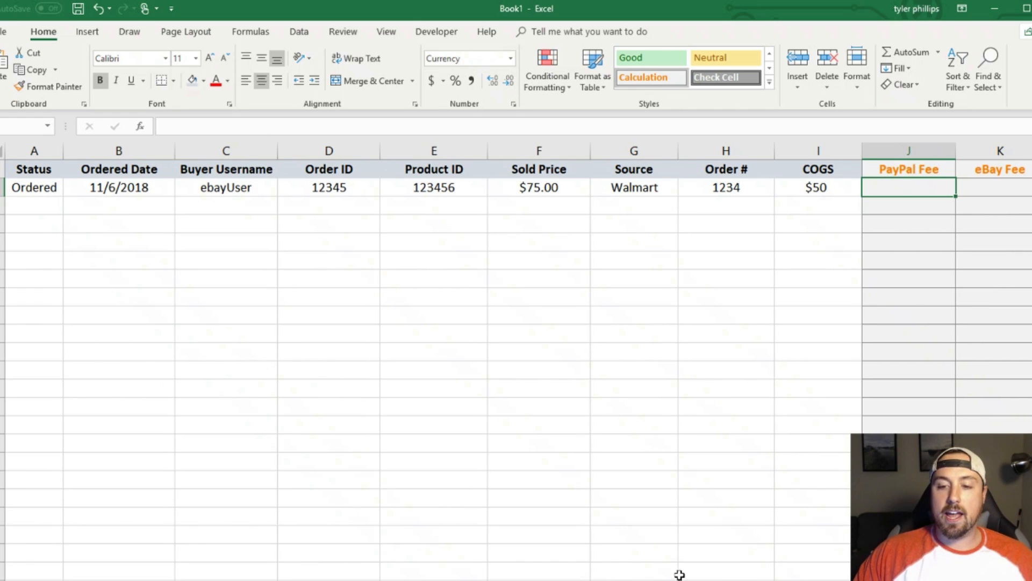
mouse_move(719, 580)
mouse_down()
mouse_move(753, 580)
mouse_move(642, 579)
mouse_move(718, 580)
mouse_up()
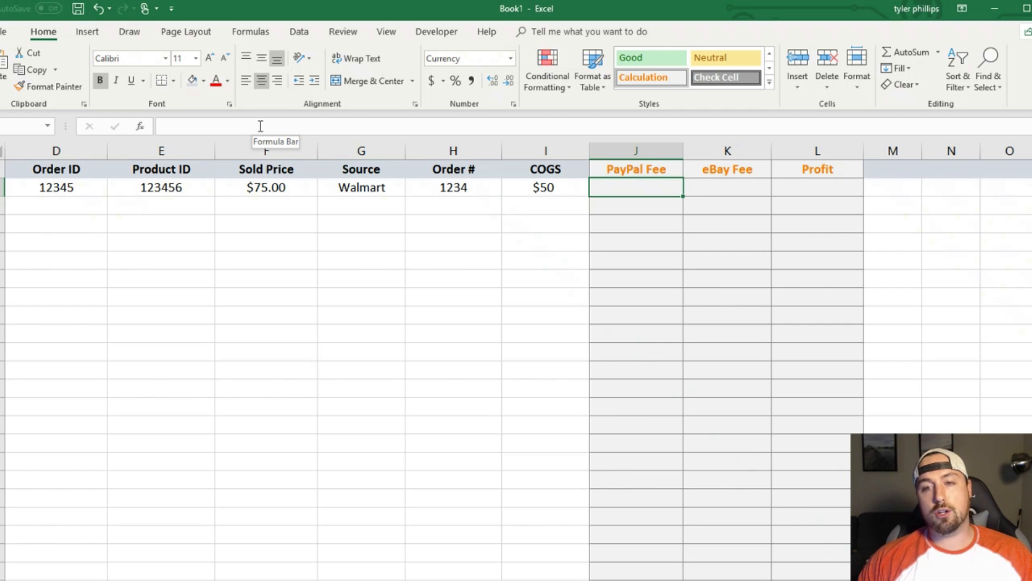
text(=)
key(Escape)
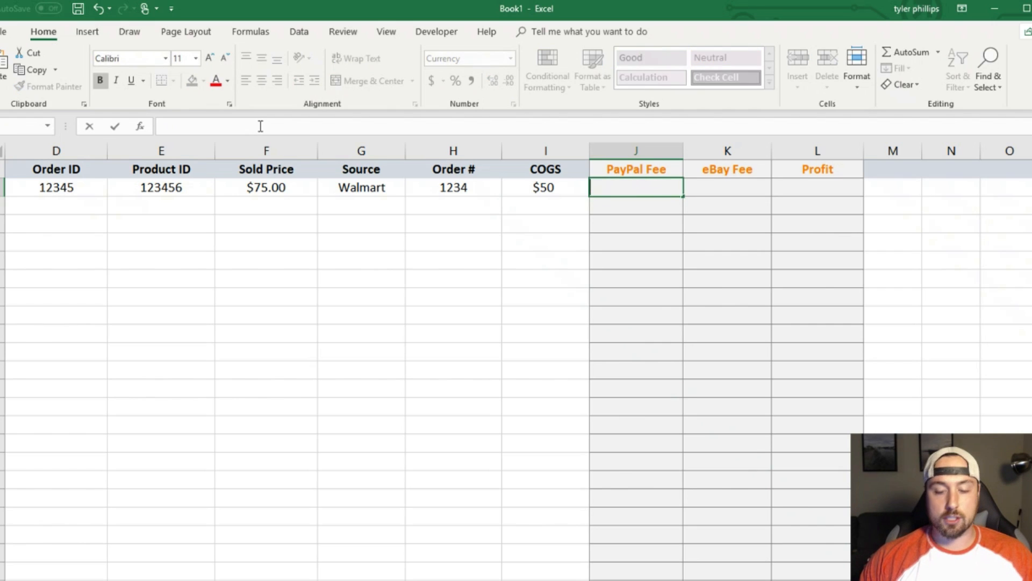
text(+)
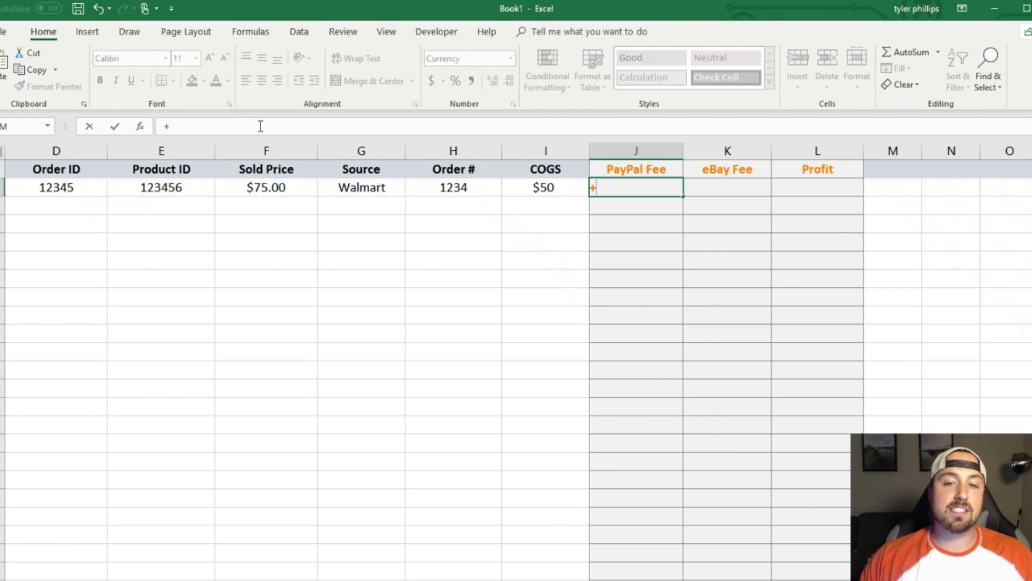
text((2)
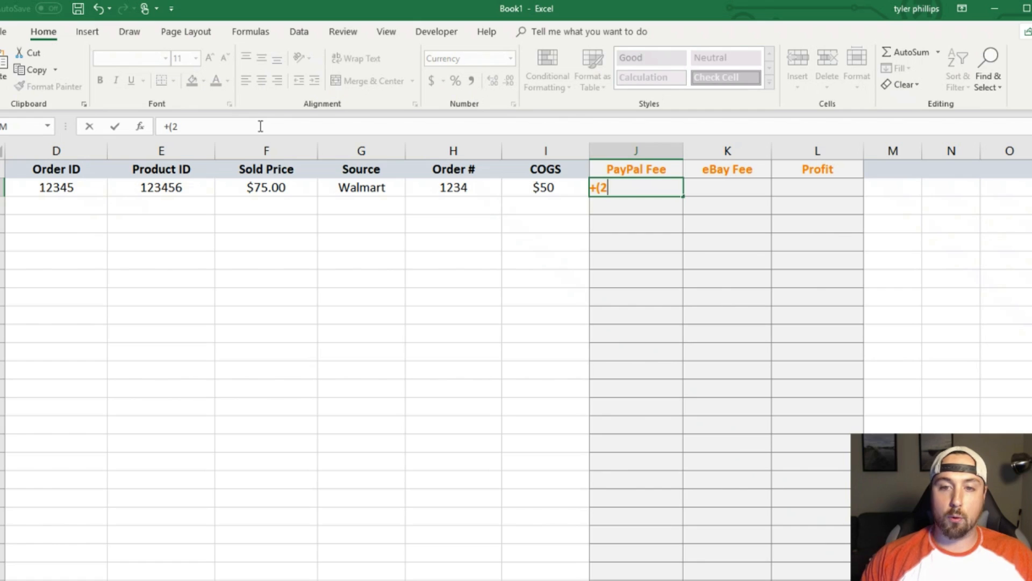
text(.9%*)
click(231, 192)
text()+)
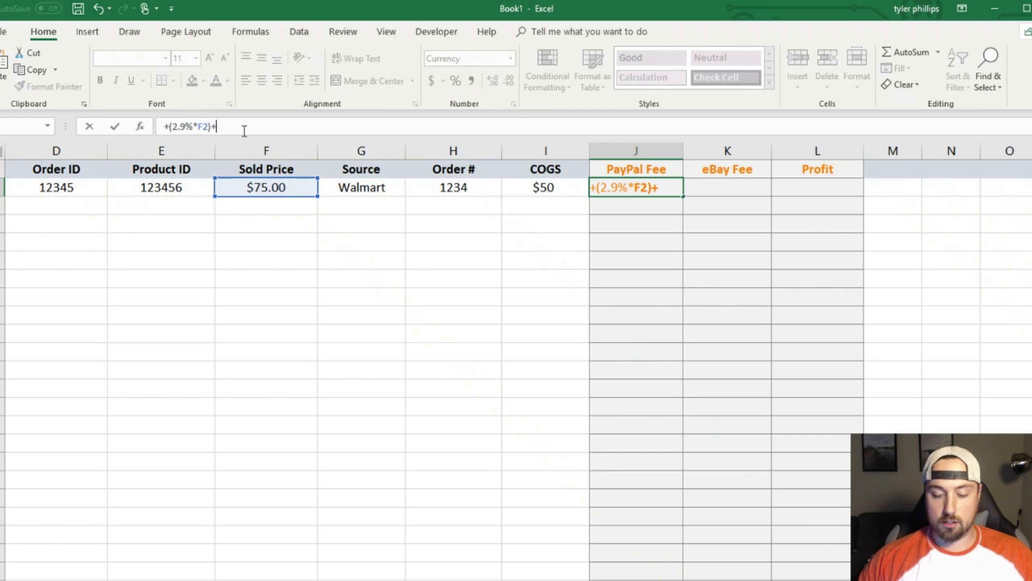
text(.30)
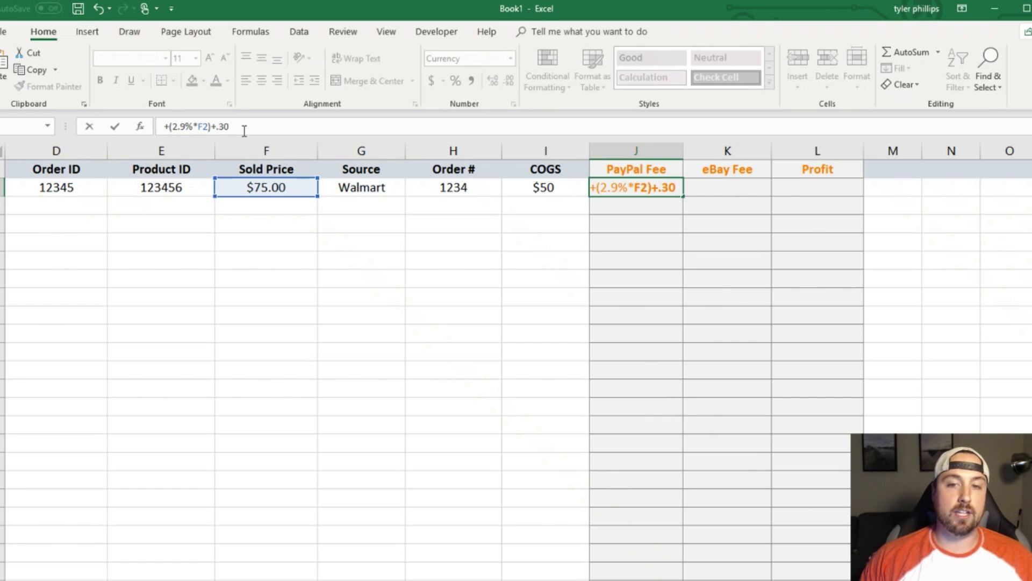
key(Return)
key(Up)
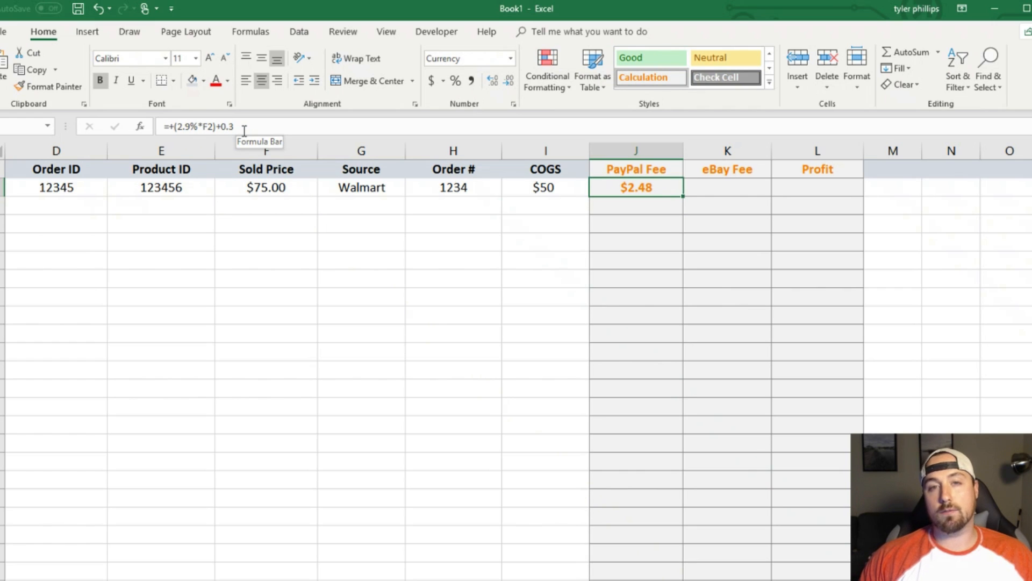
Calculate the order's eBay fee in K2 as 9.15% of the sold price, using =9.15%*F2
key(Right)
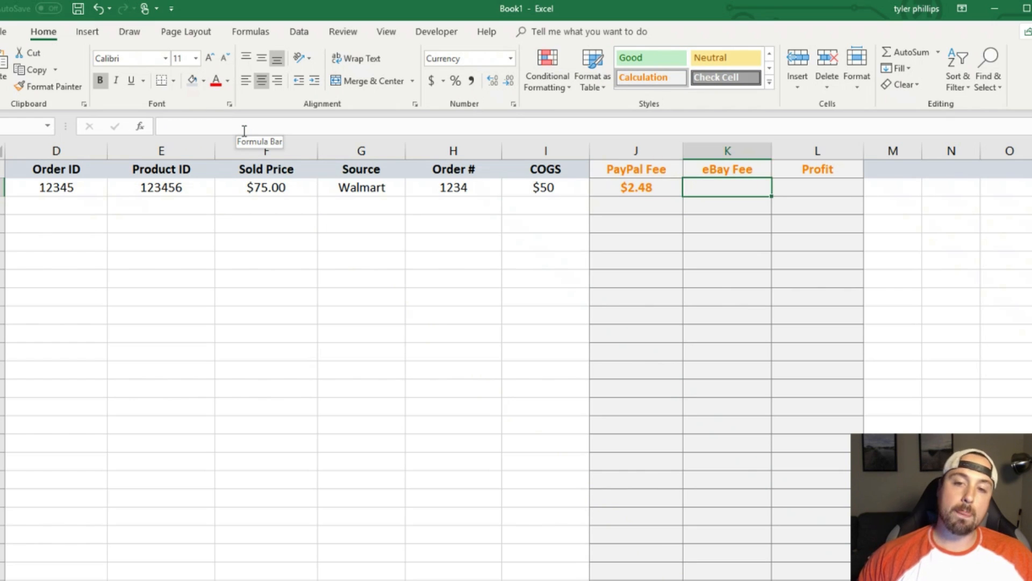
text(=9)
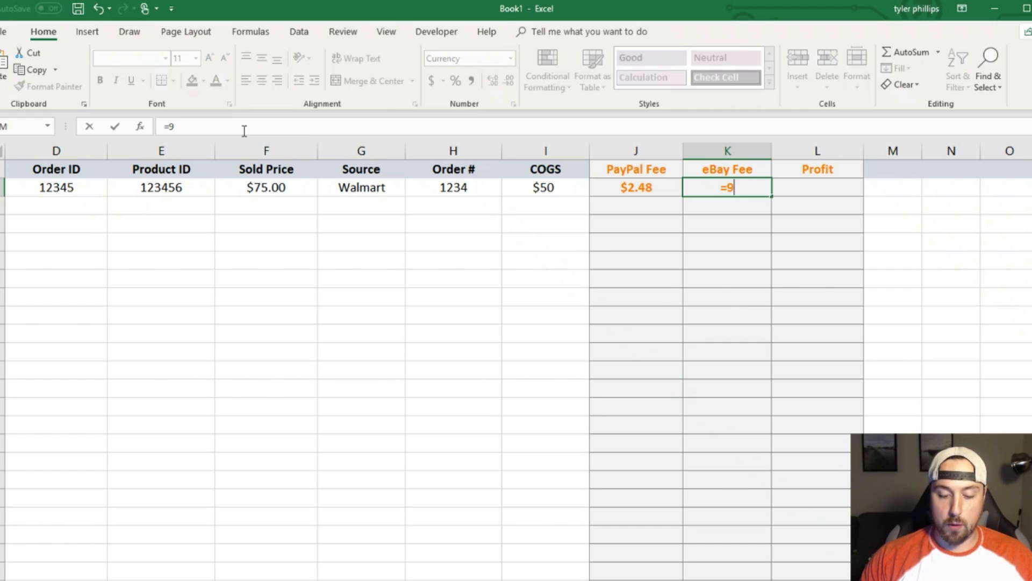
text(.15%*)
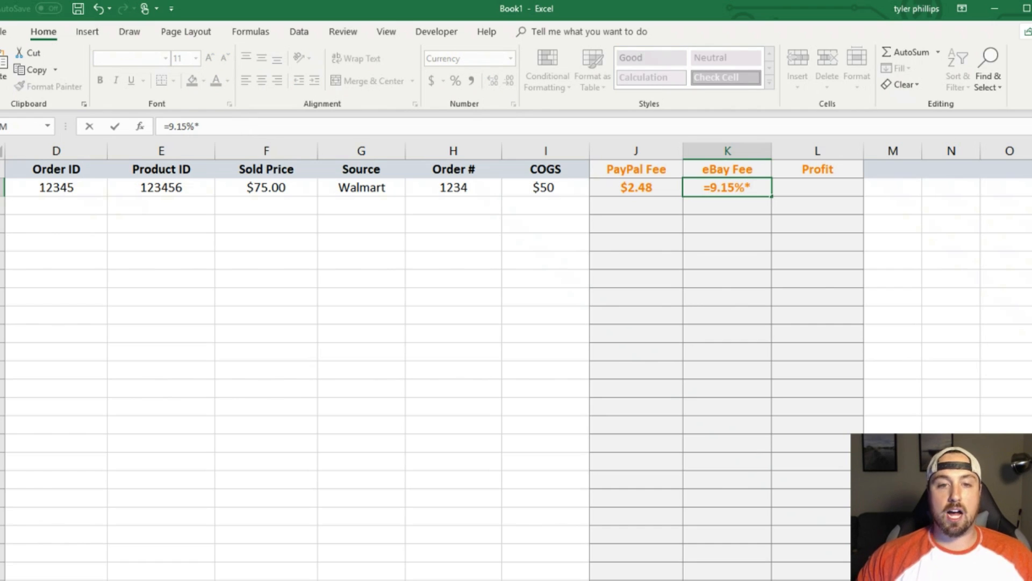
click(292, 178)
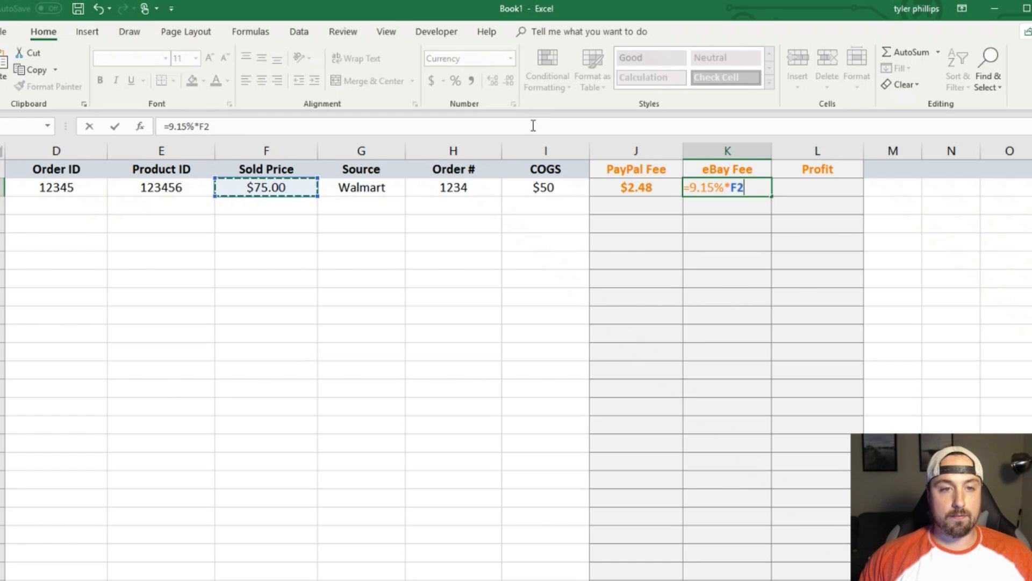
key(Return)
key(Up)
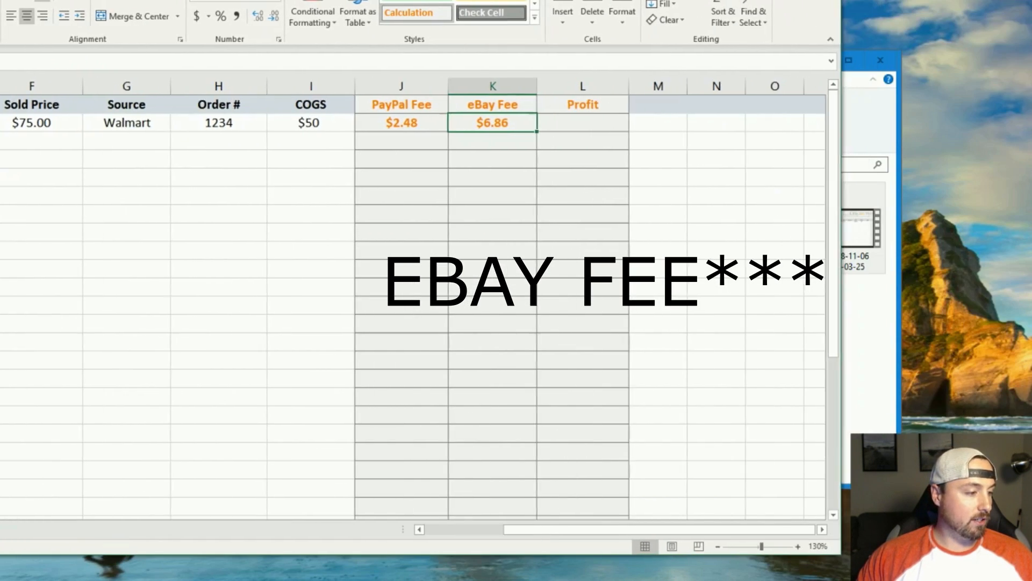
Calculate the order's profit in L2 as the sold price minus COGS, PayPal fee and eBay fee, using =F2-I2-J2-K2
drag(484, 0, 468, 7)
drag(386, 133, 437, 138)
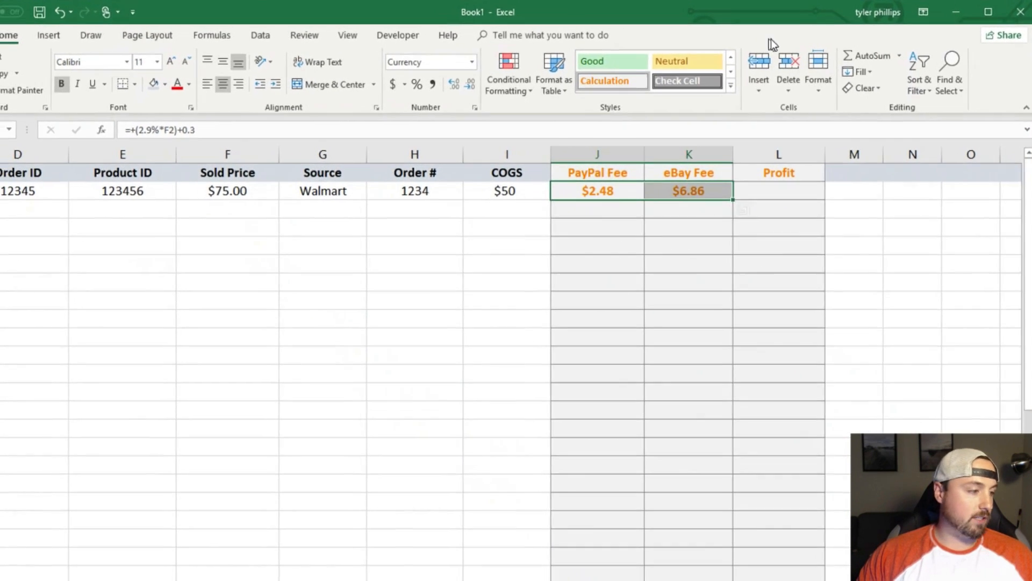
click(812, 191)
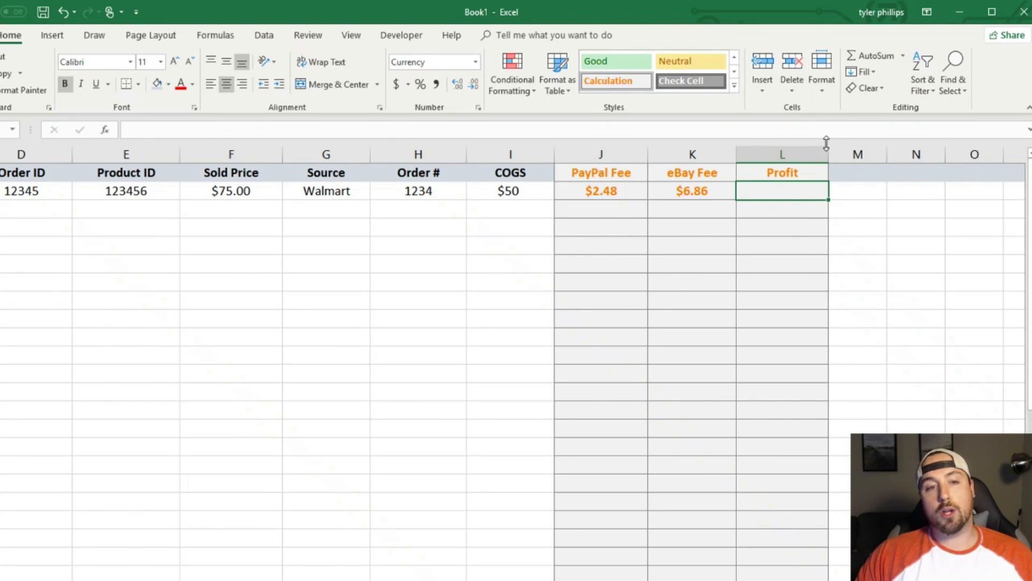
click(223, 192)
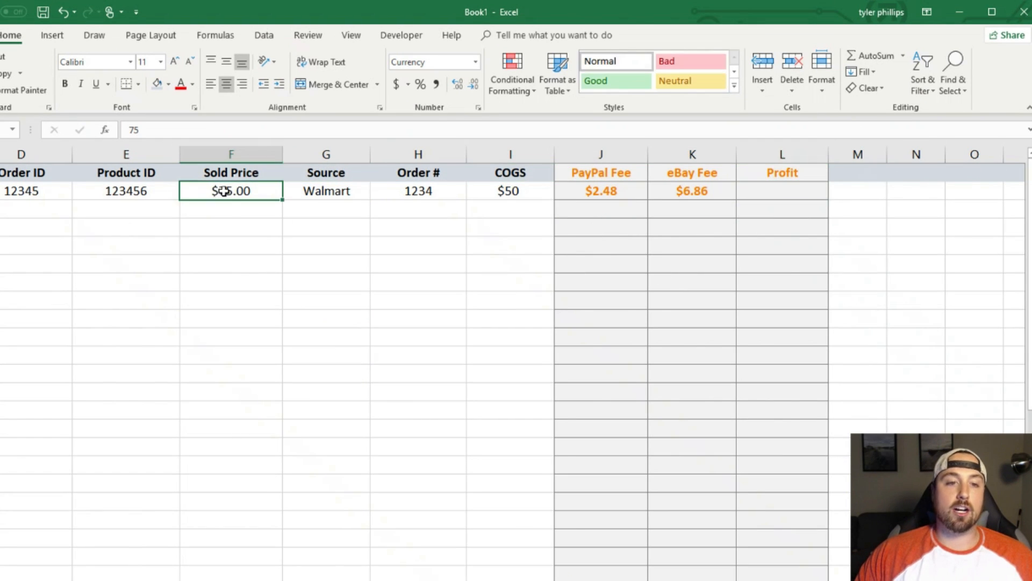
click(803, 192)
text(=)
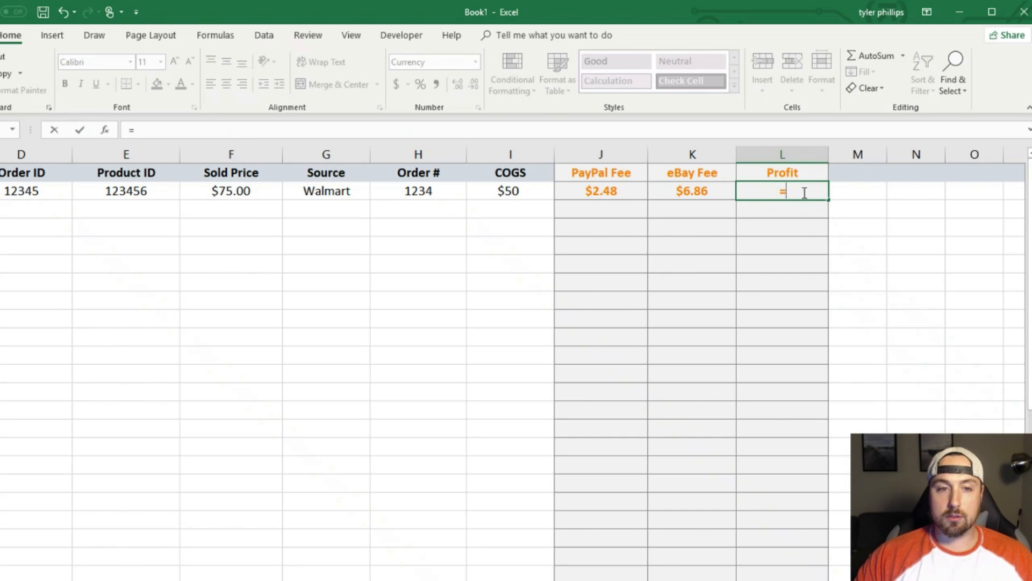
click(237, 189)
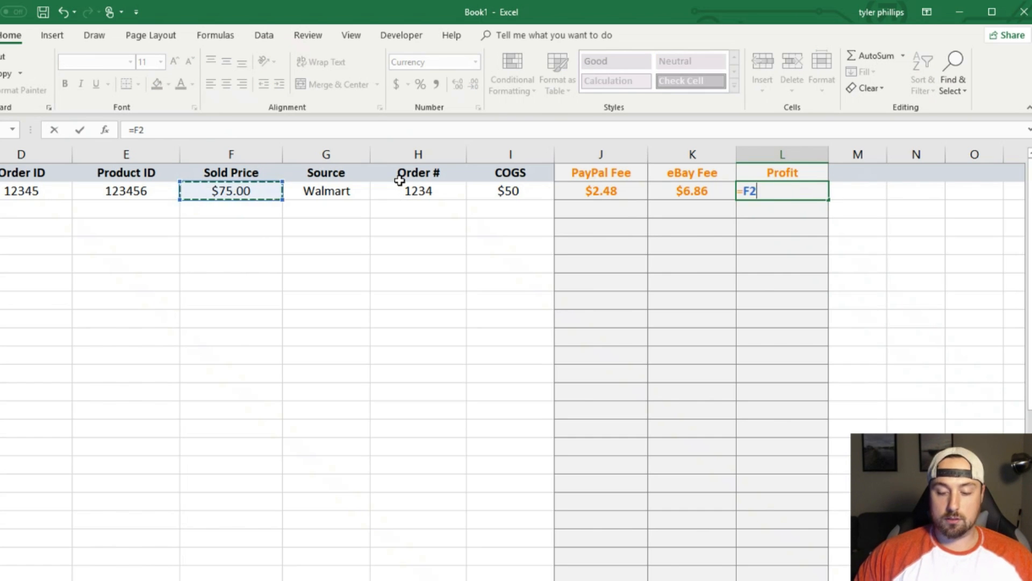
text(-)
click(541, 195)
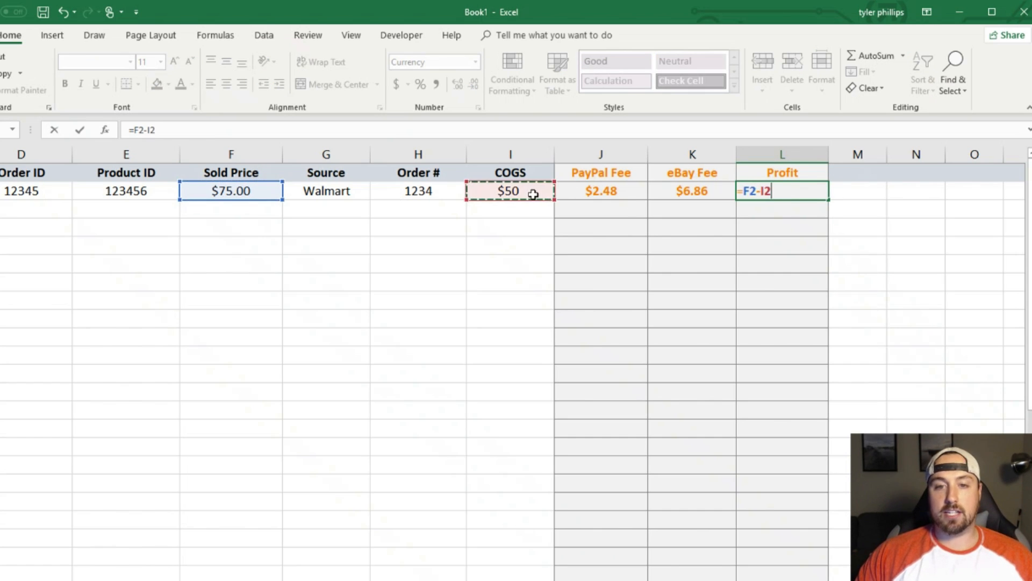
text(-)
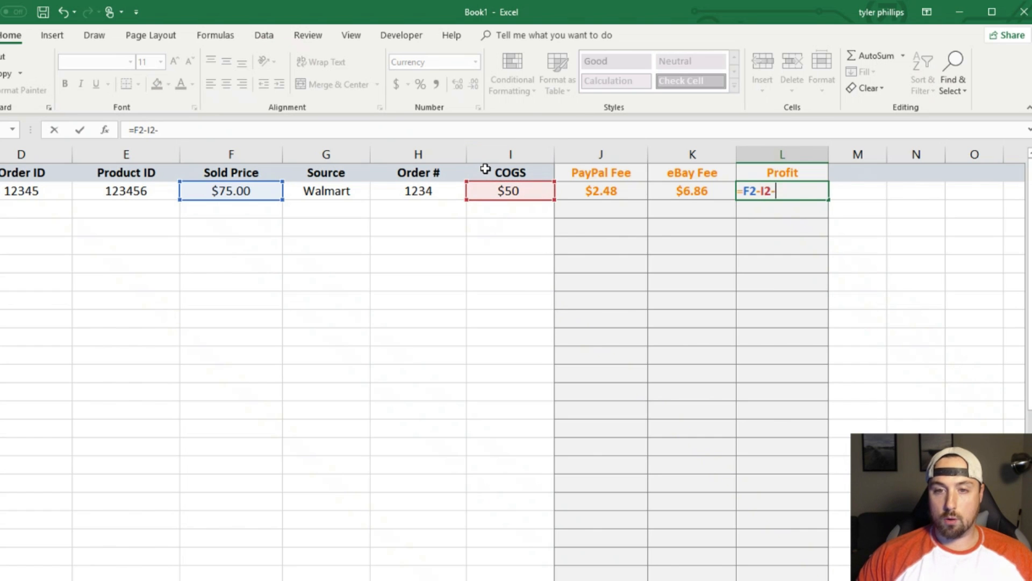
click(576, 193)
text(-)
click(668, 196)
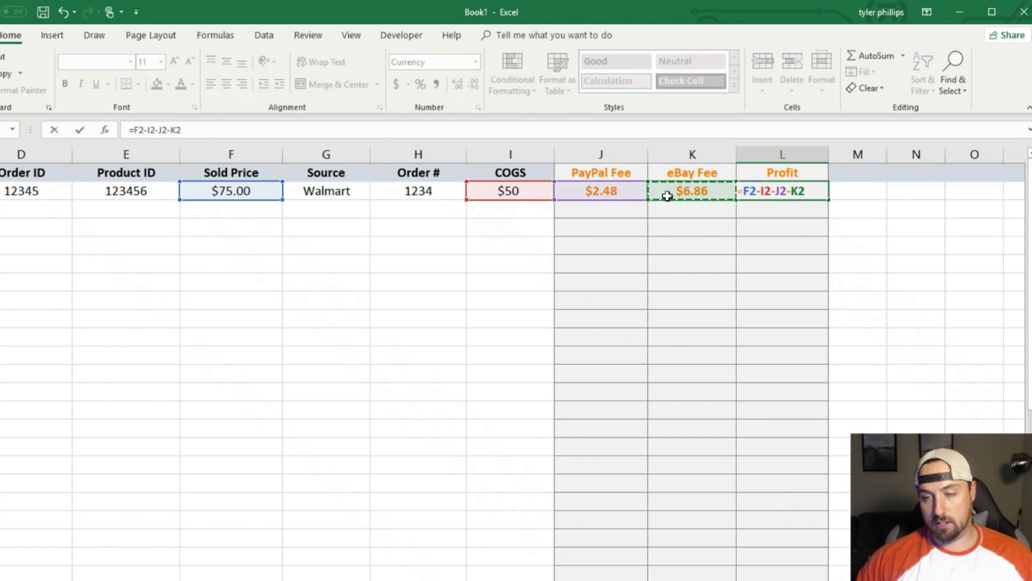
key(ctrl+Return)
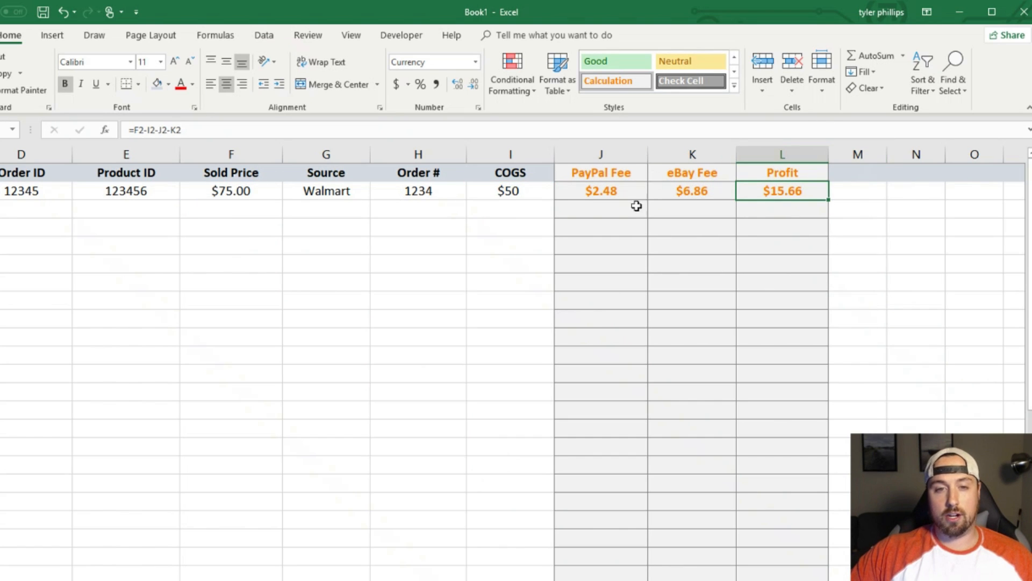
key(ctrl+Left)
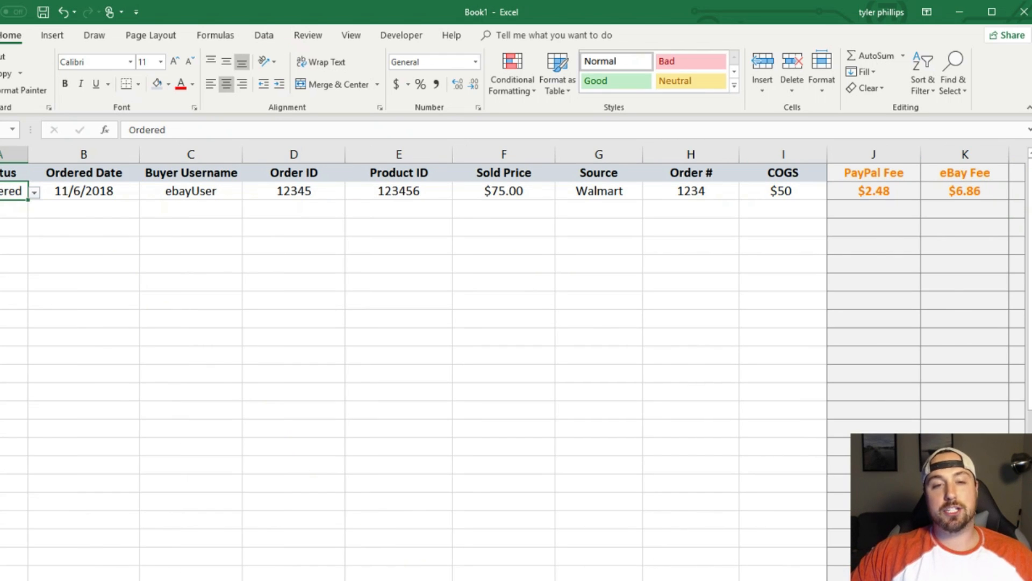
click(617, 334)
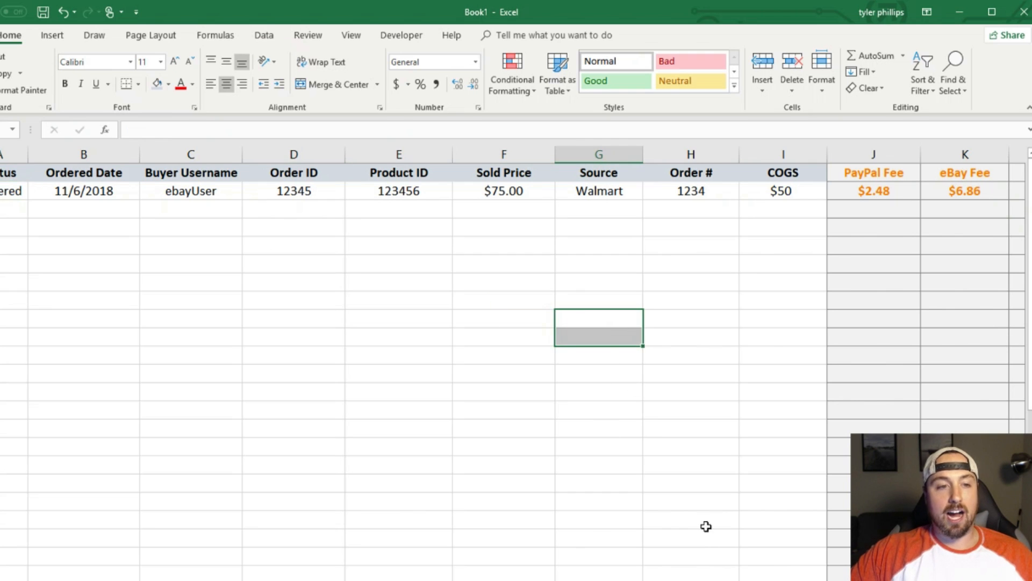
scroll(837, 371, right, 5)
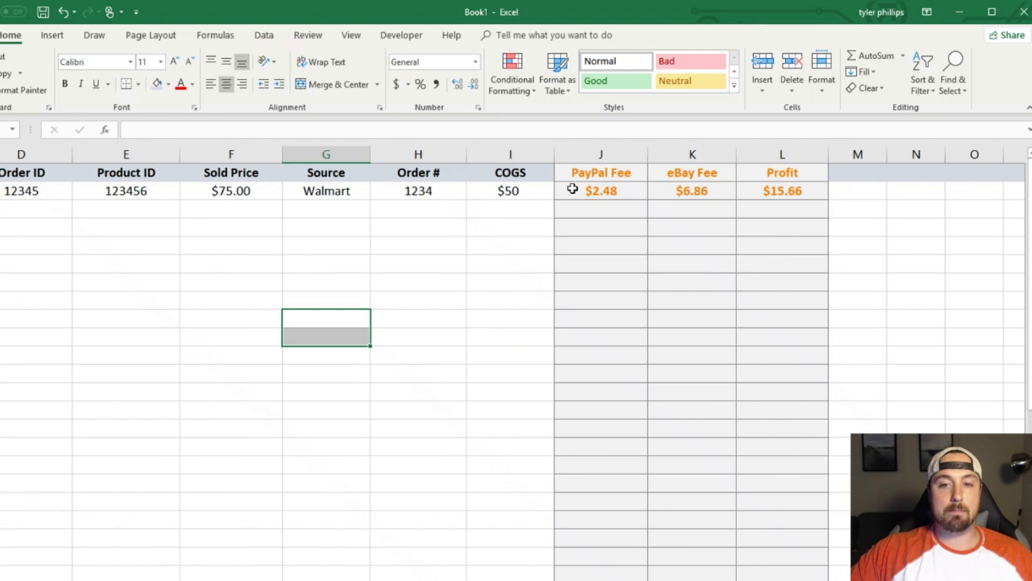
click(571, 189)
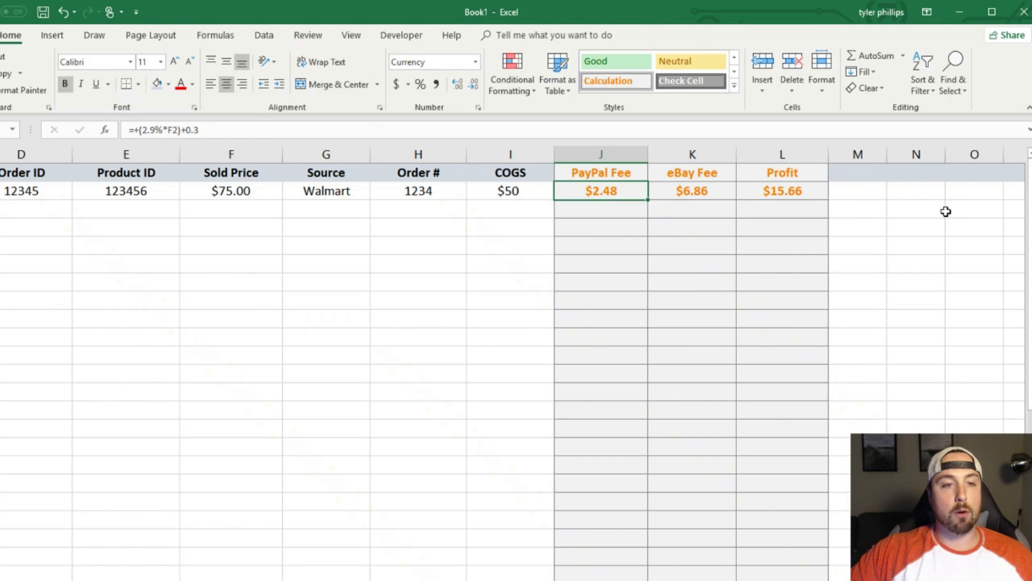
scroll(708, 435, left, 3)
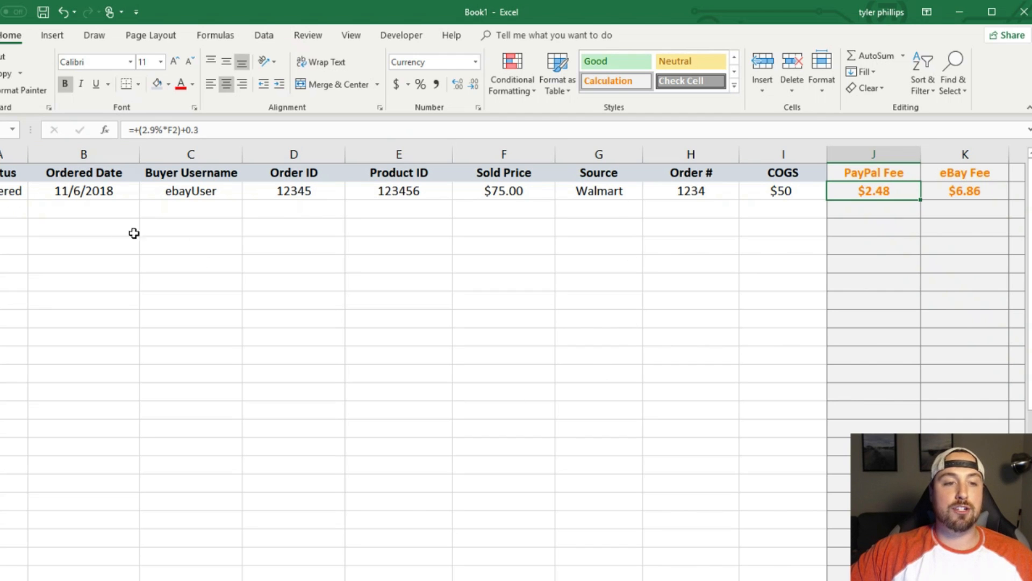
drag(8, 173, 966, 204)
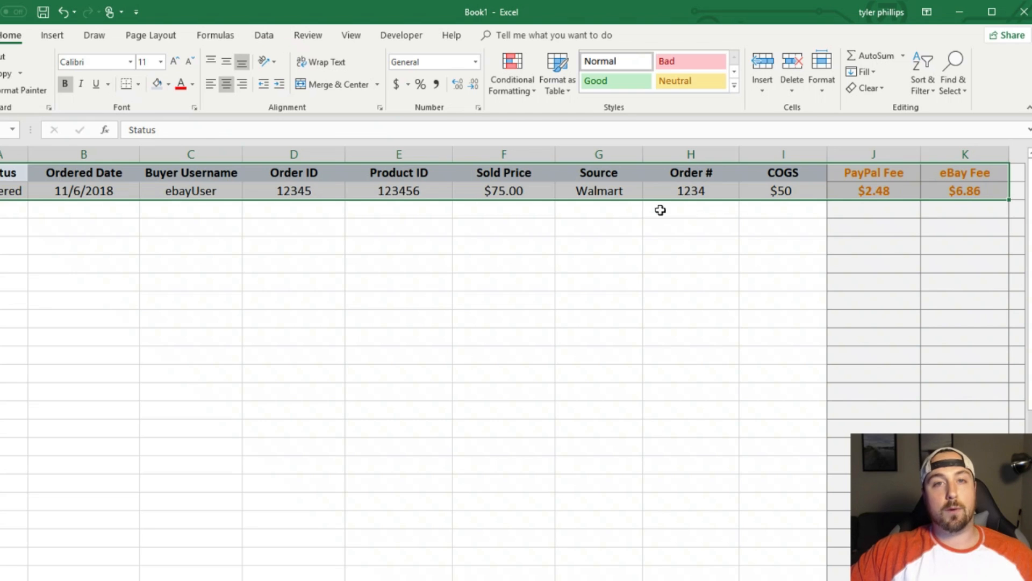
click(357, 207)
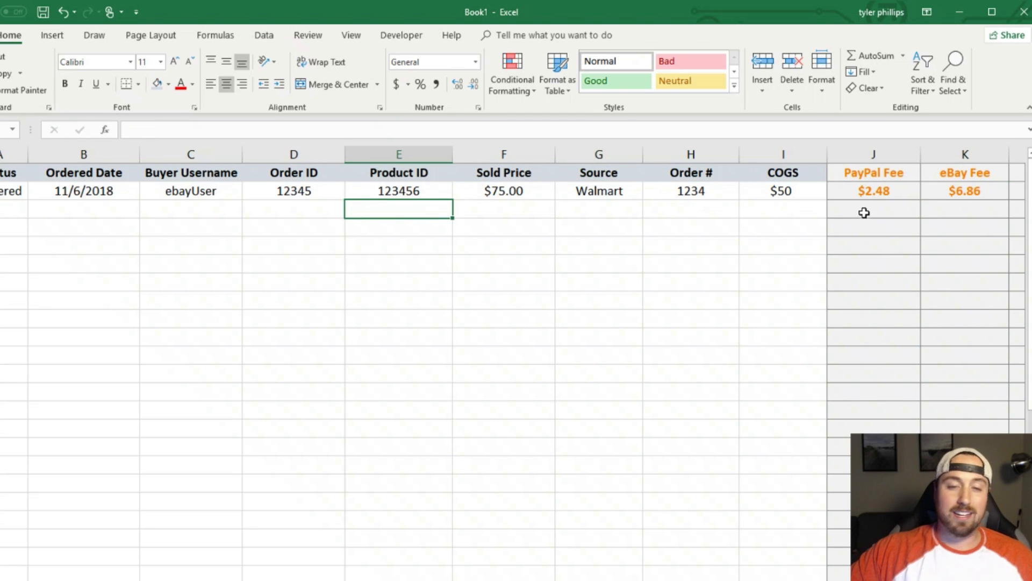